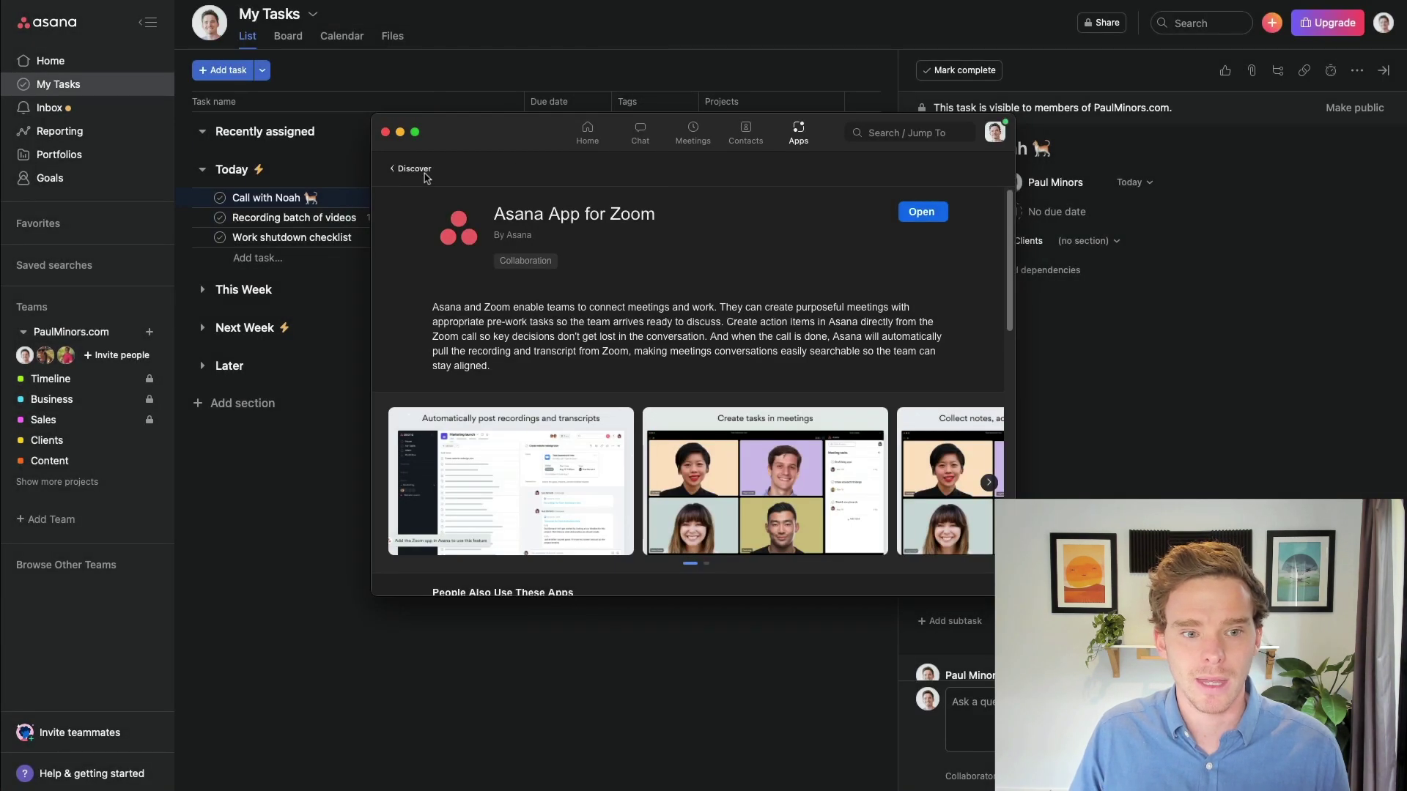
- Browse Zoom's Discover and My Apps lists, then open the Asana App for Zoom details page
left_click(413, 170)
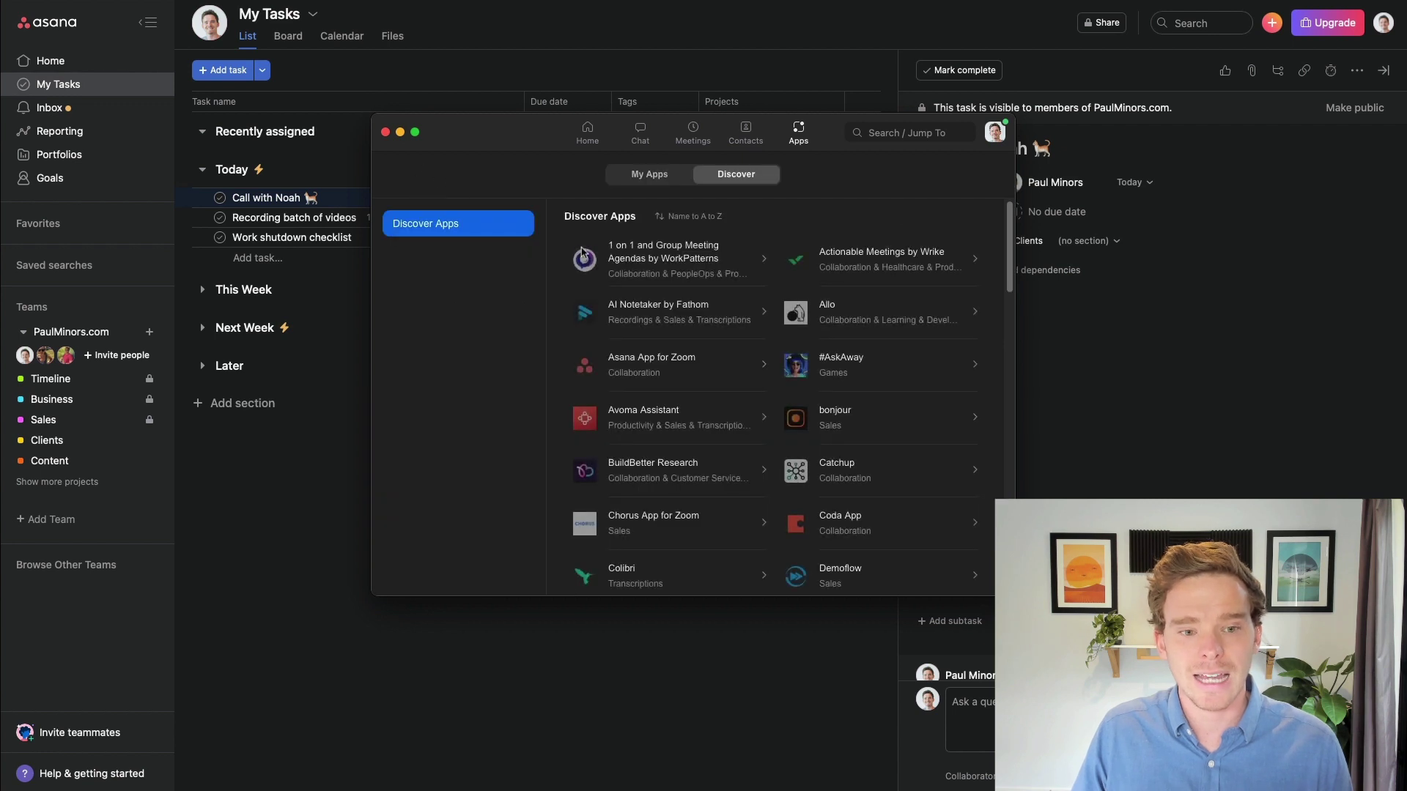
left_click(644, 174)
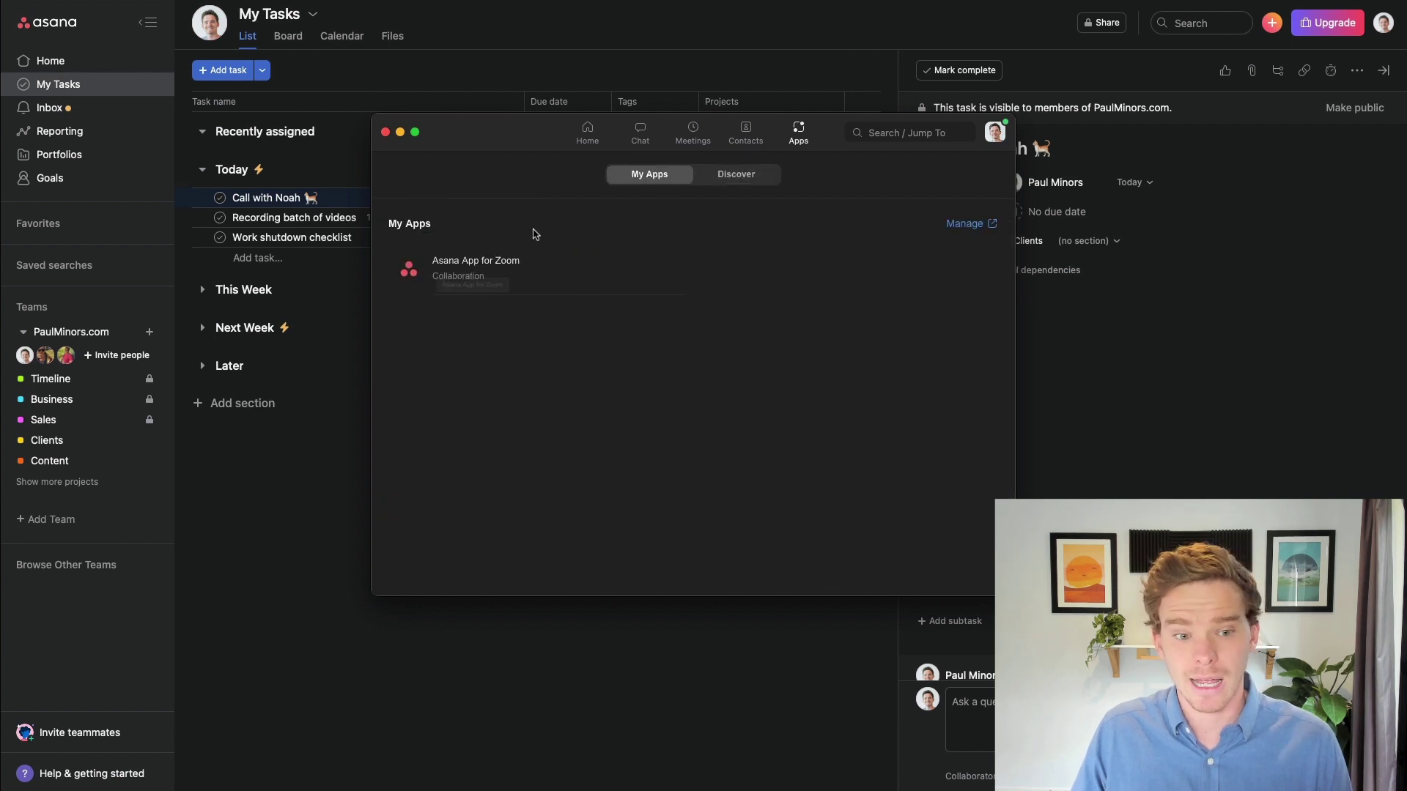
left_click(737, 176)
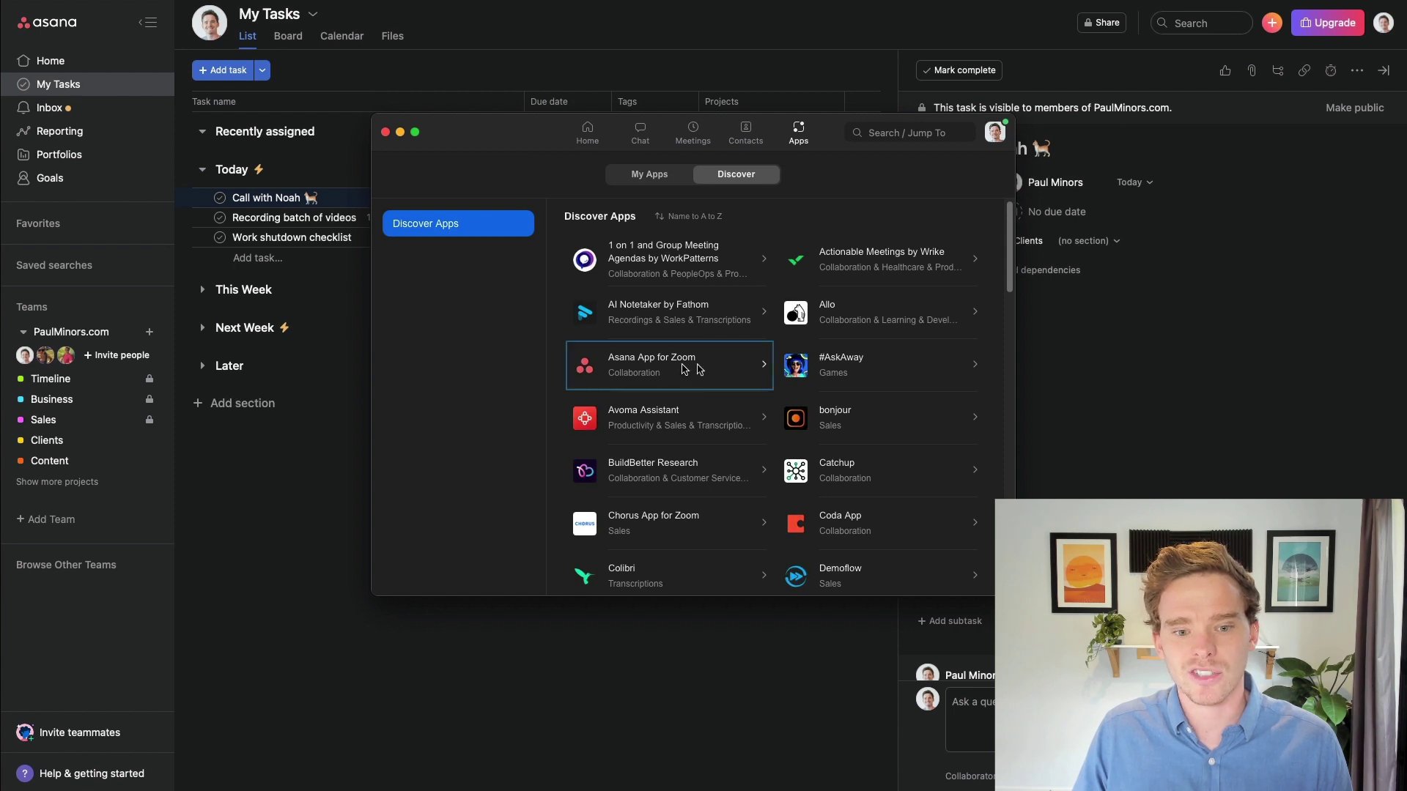
left_click(683, 368)
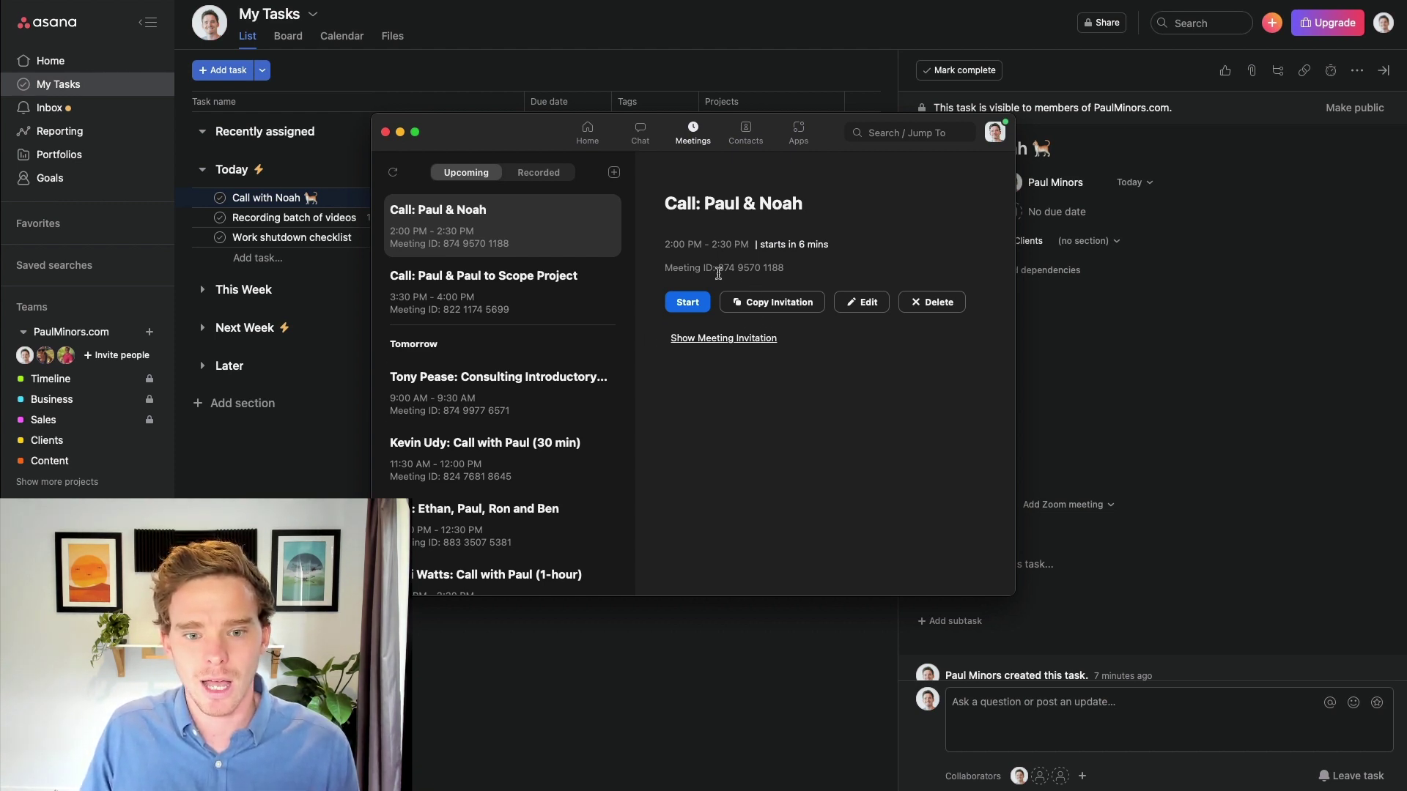
- Copy the upcoming call's meeting ID from Zoom and return to the Asana task
left_click_drag(717, 269, 786, 269)
key("ctrl+c")
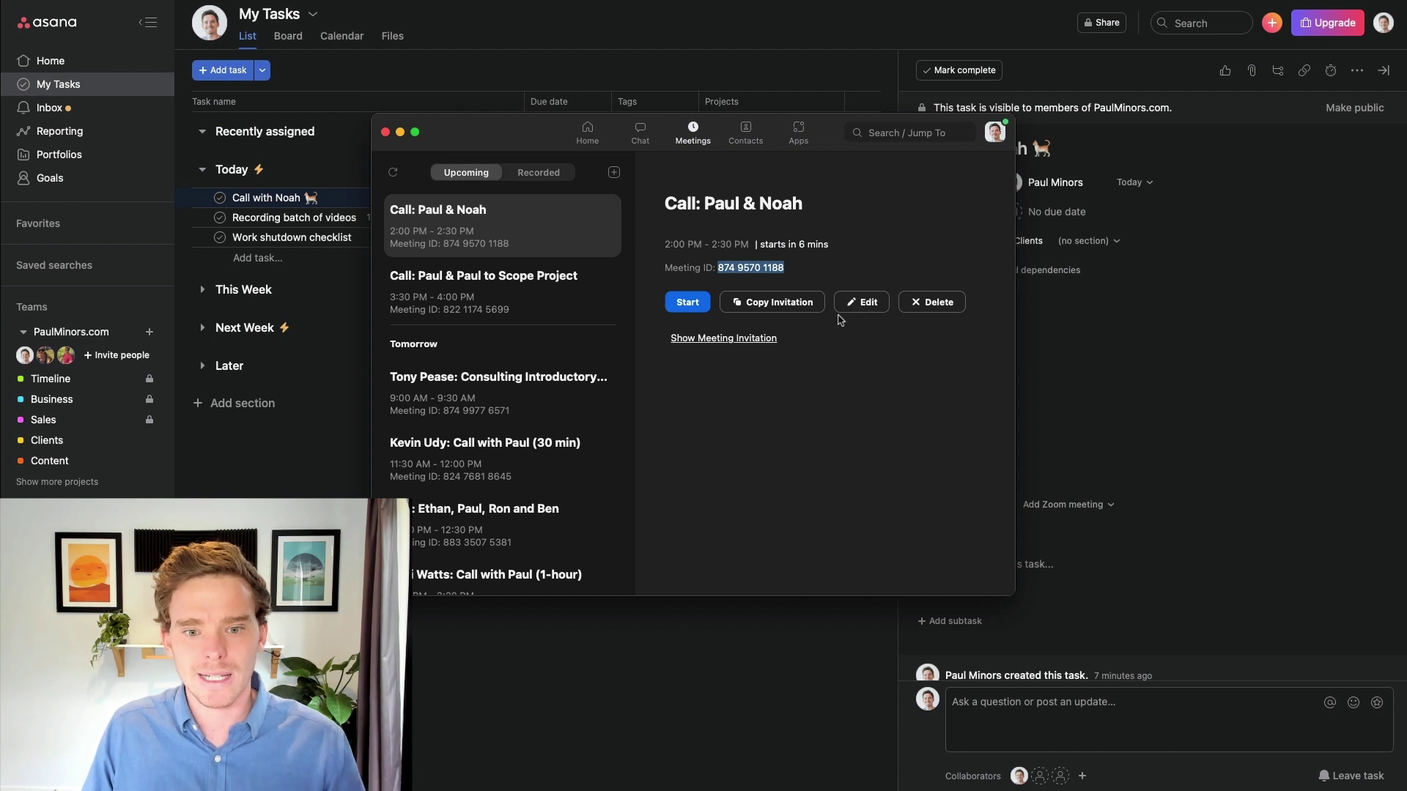
left_click(1148, 349)
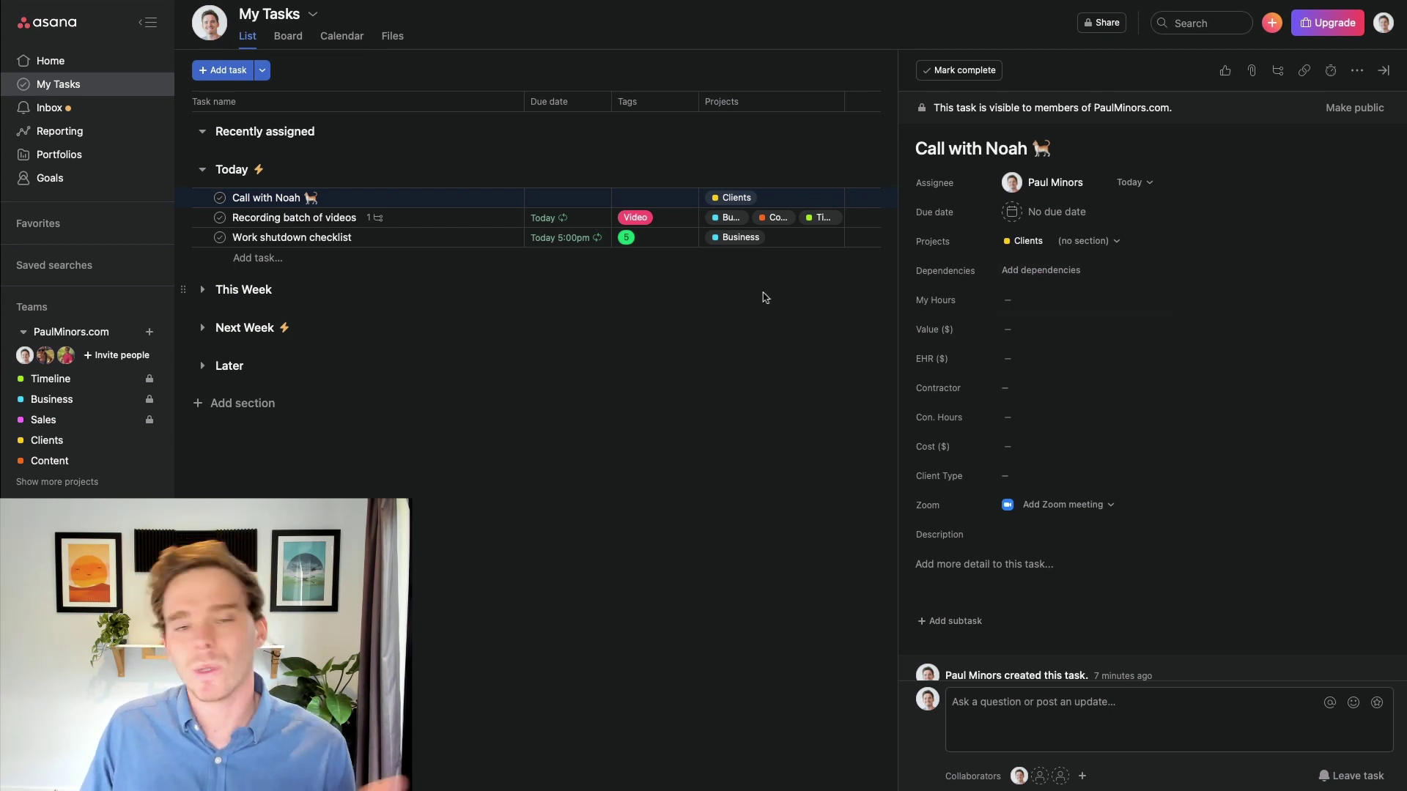
left_click(101, 461)
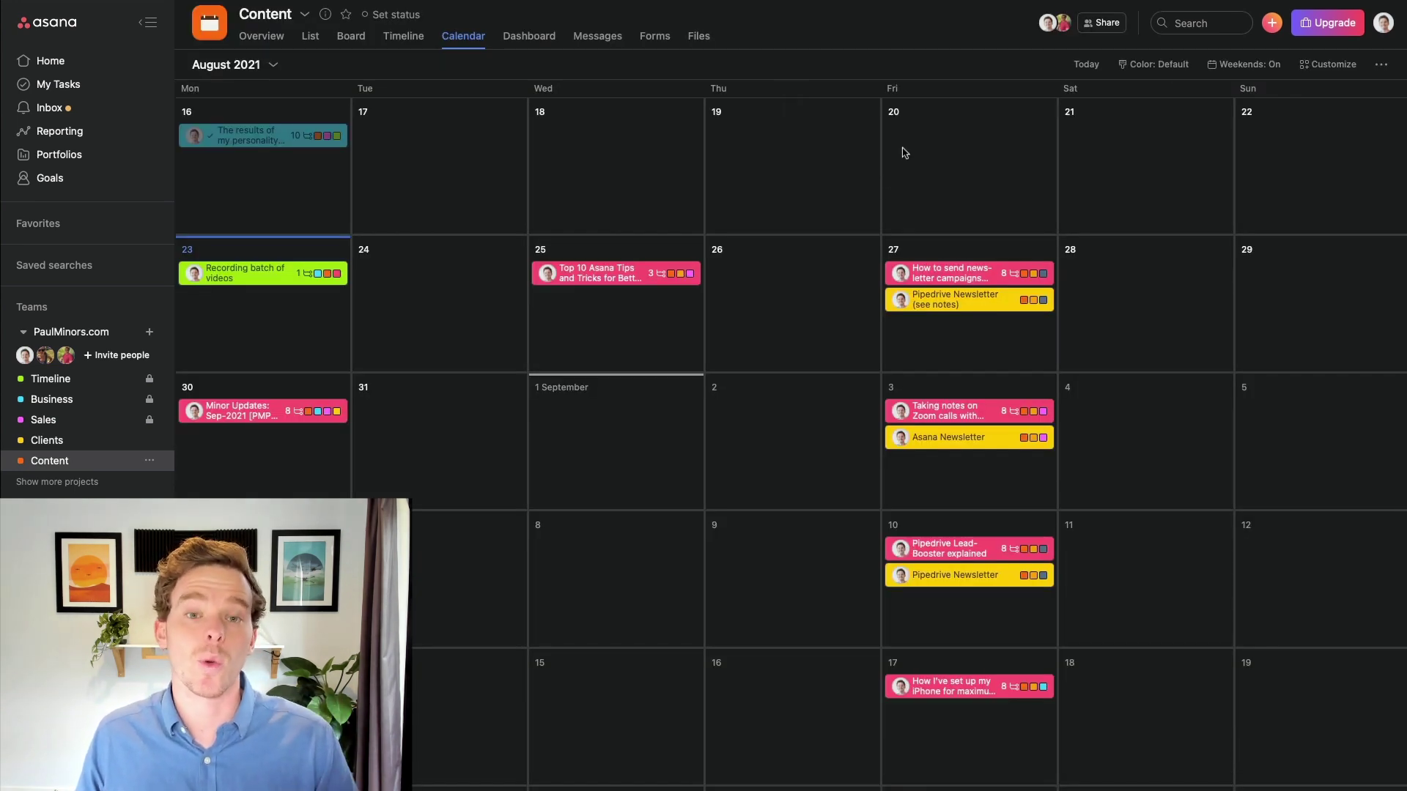
left_click(1327, 64)
scroll(1269, 360, "down", 5)
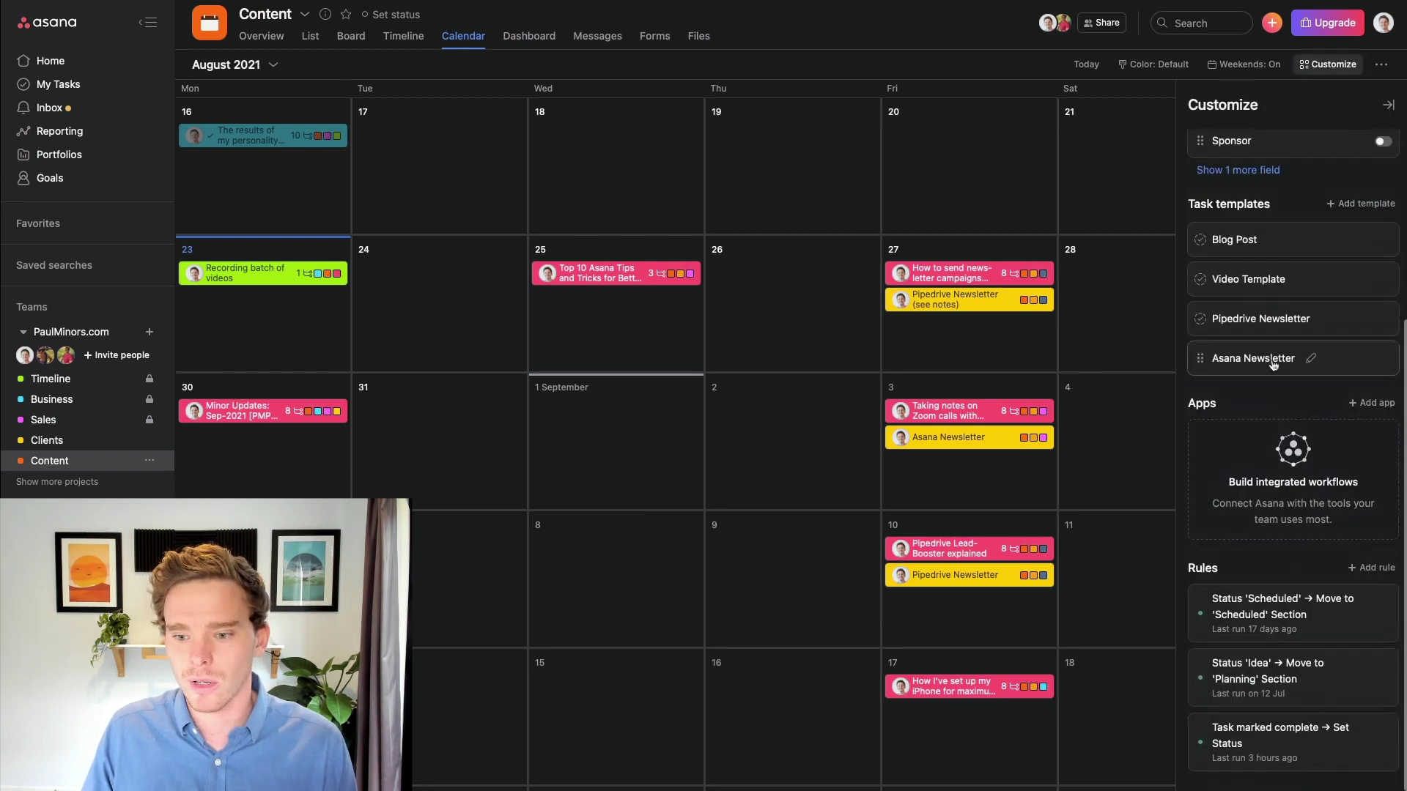
left_click(1280, 484)
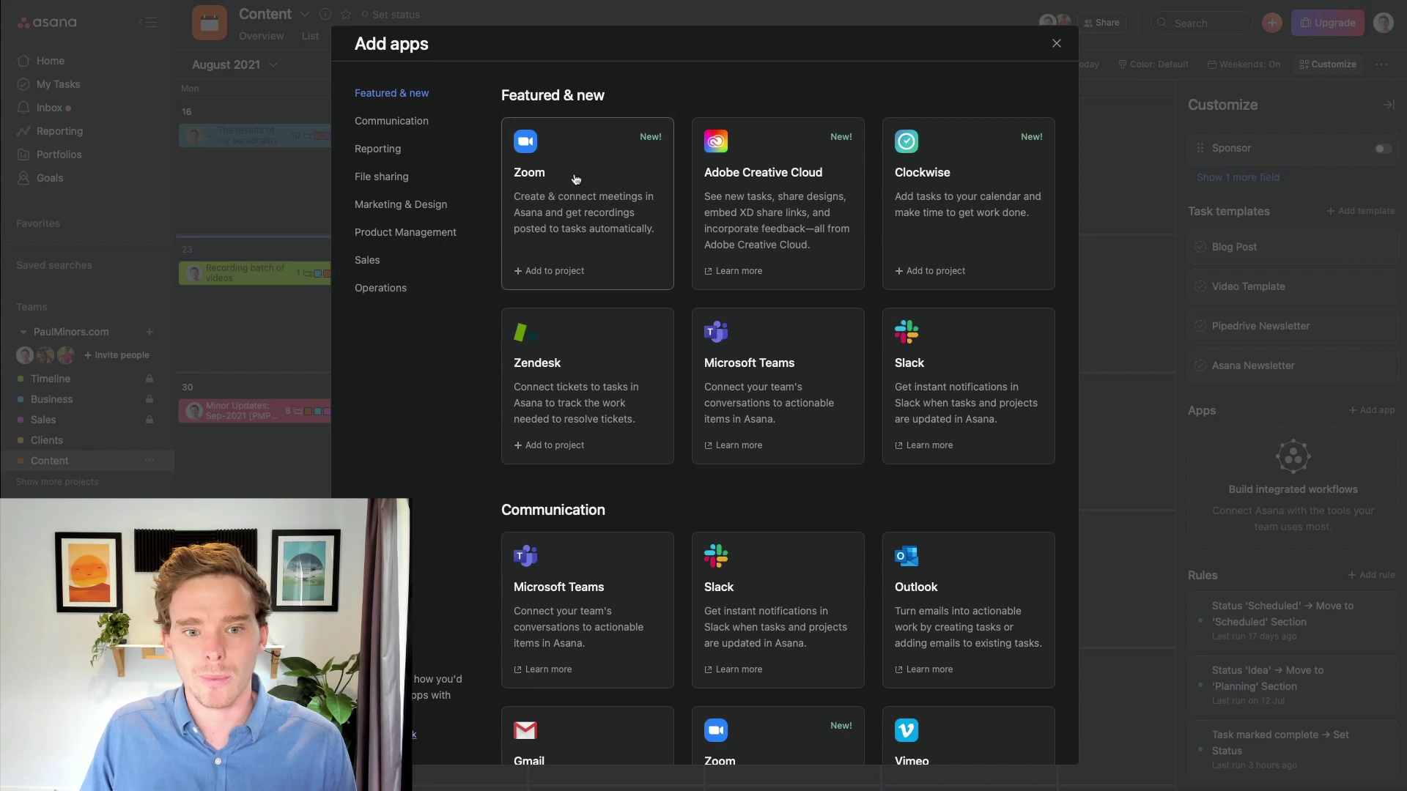
left_click(1055, 44)
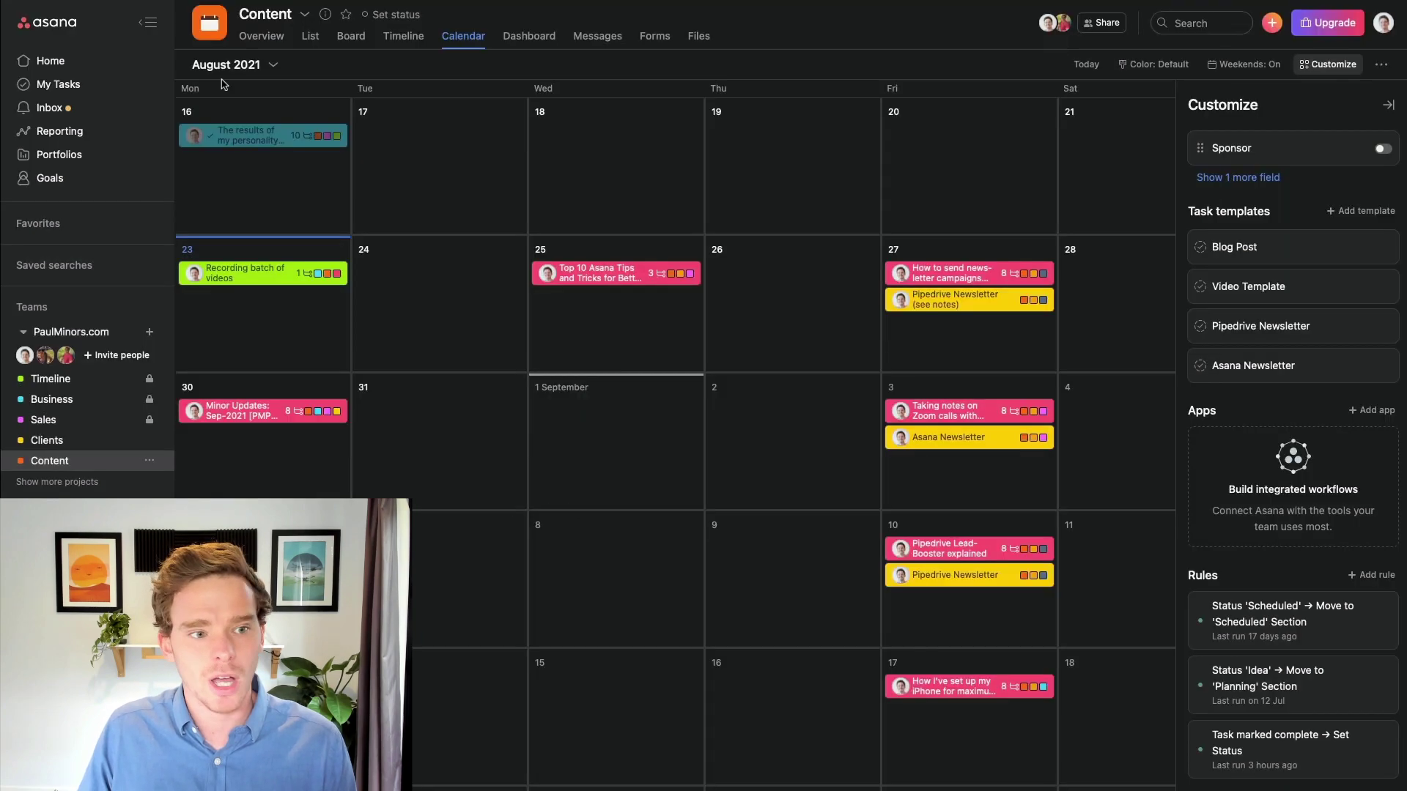
left_click(121, 88)
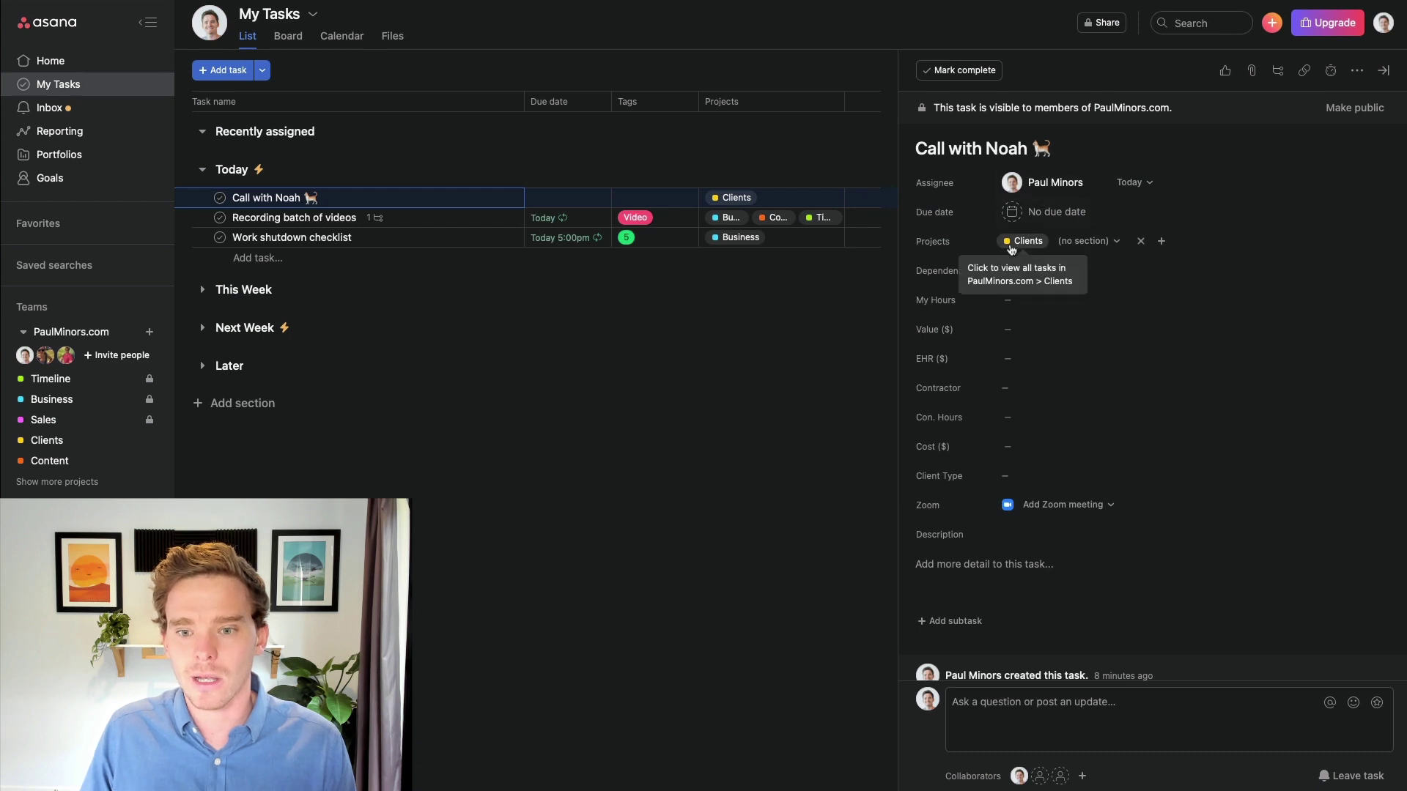
- Link the existing Zoom meeting to the call task by pasting its meeting ID
left_click(879, 483)
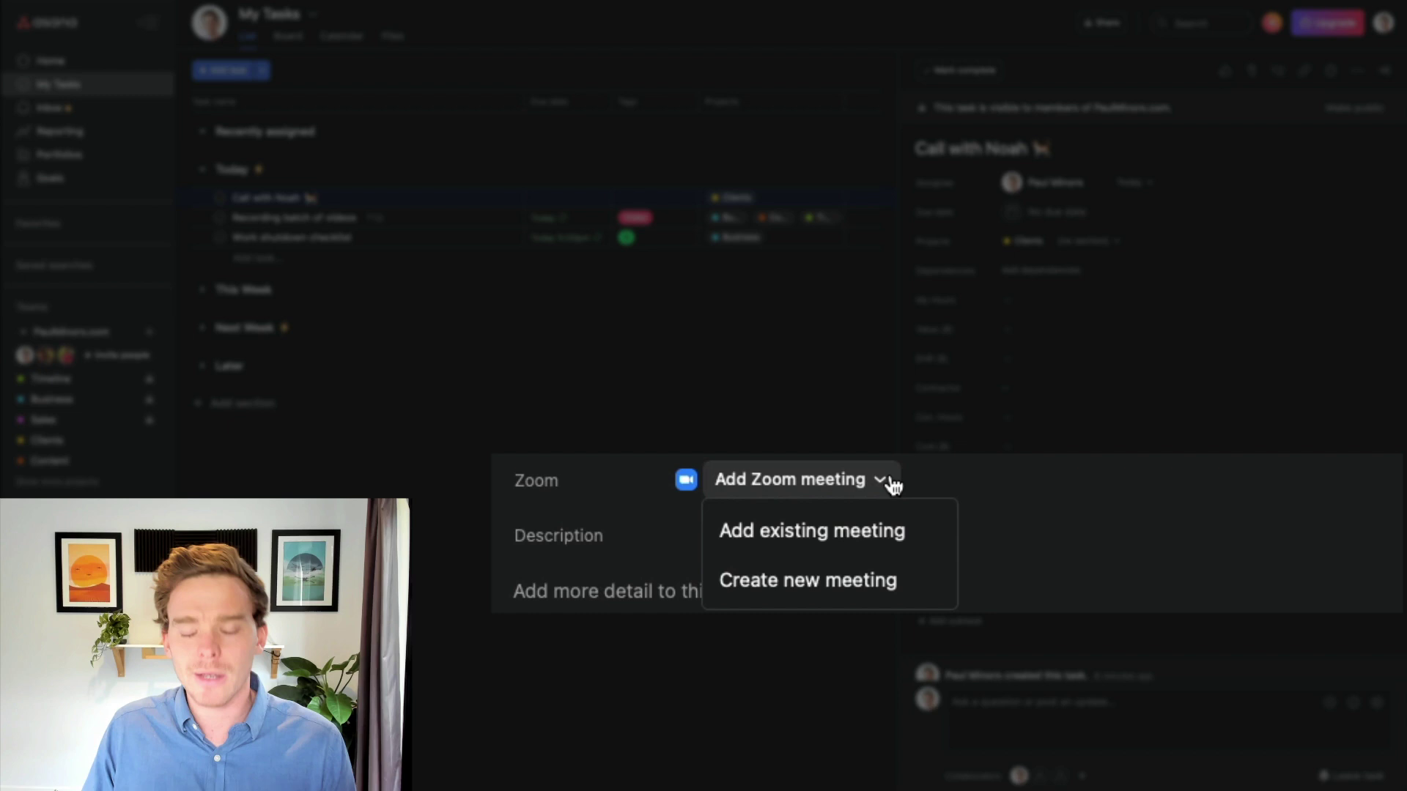
left_click(824, 529)
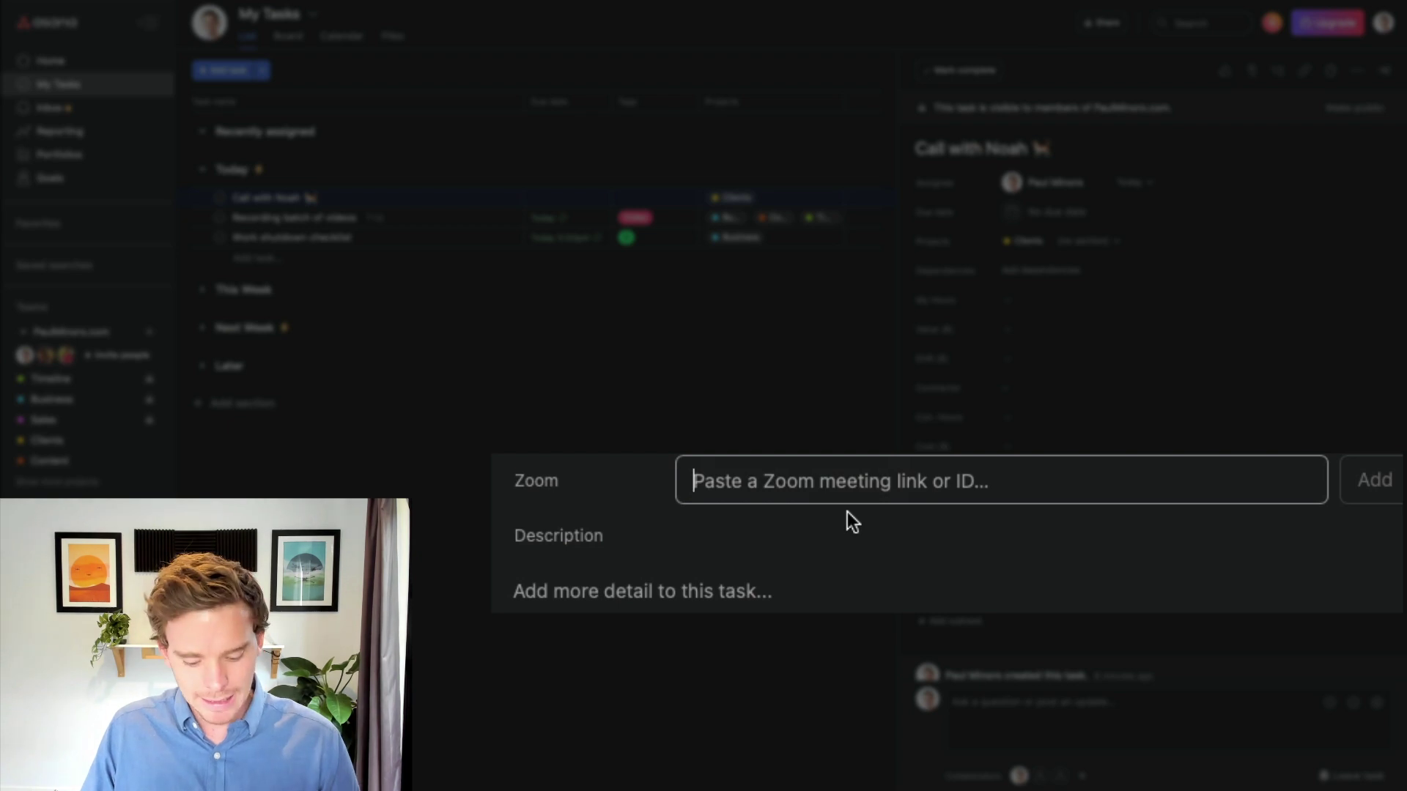
key("ctrl+v")
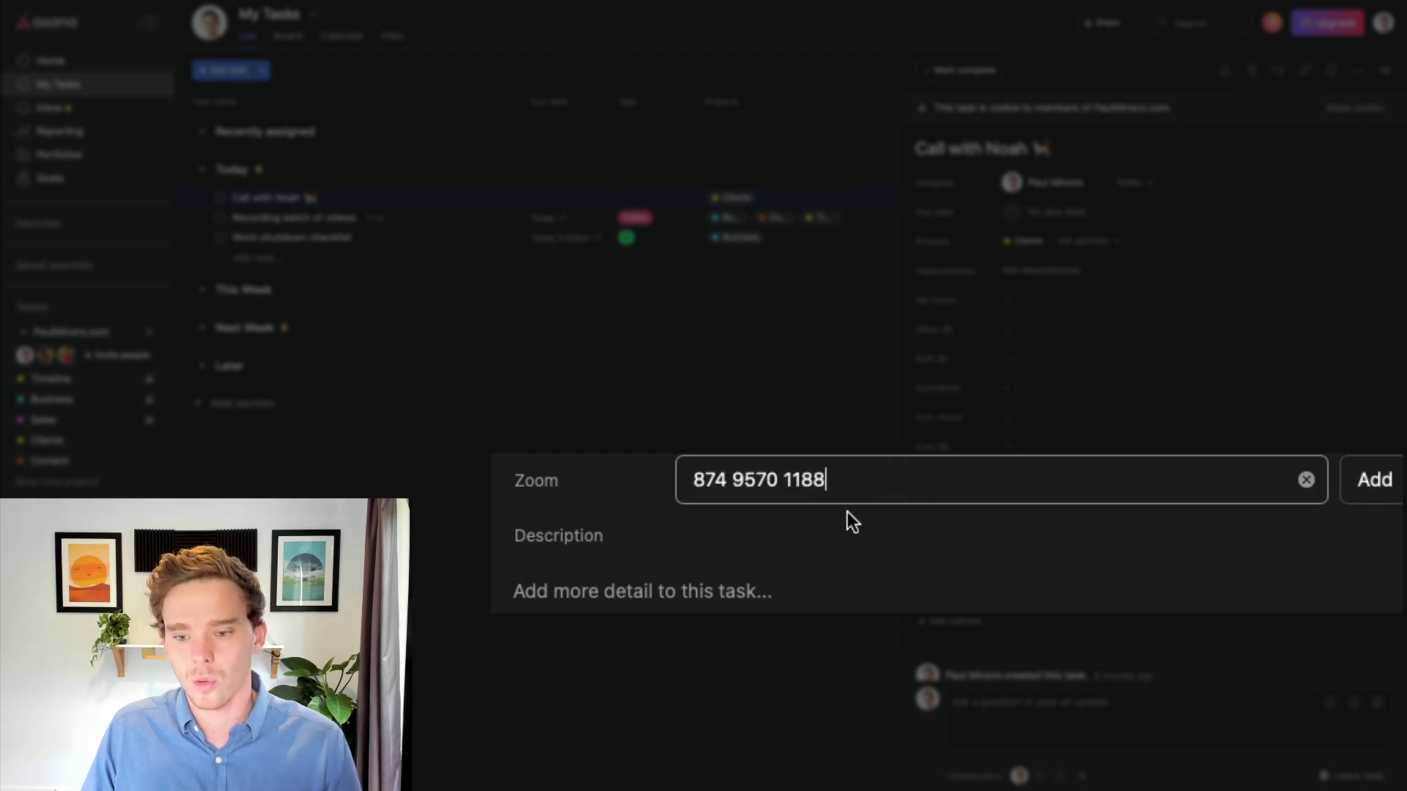
left_click(1369, 483)
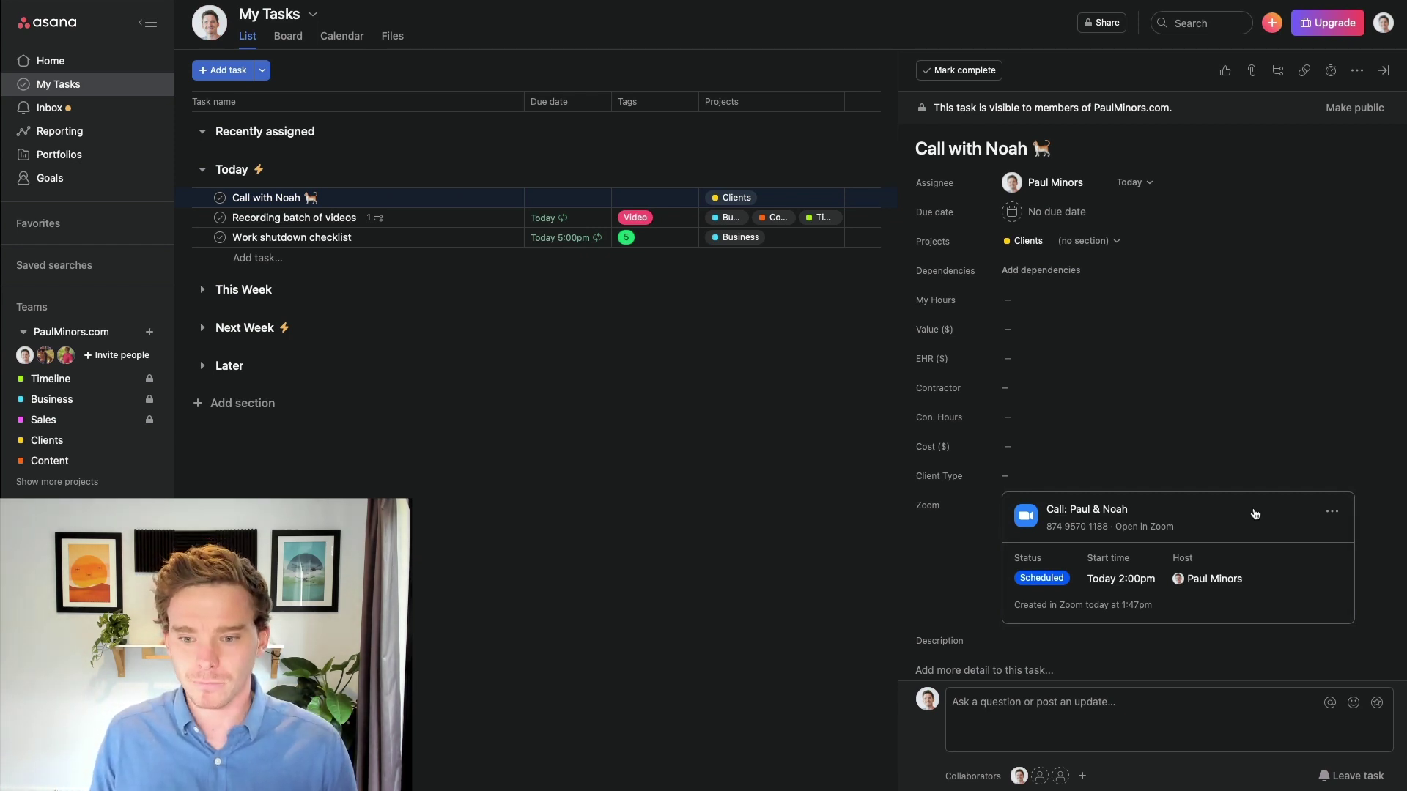
- Remove the Zoom meeting from the task, then start and cancel creating a new meeting
left_click(1332, 511)
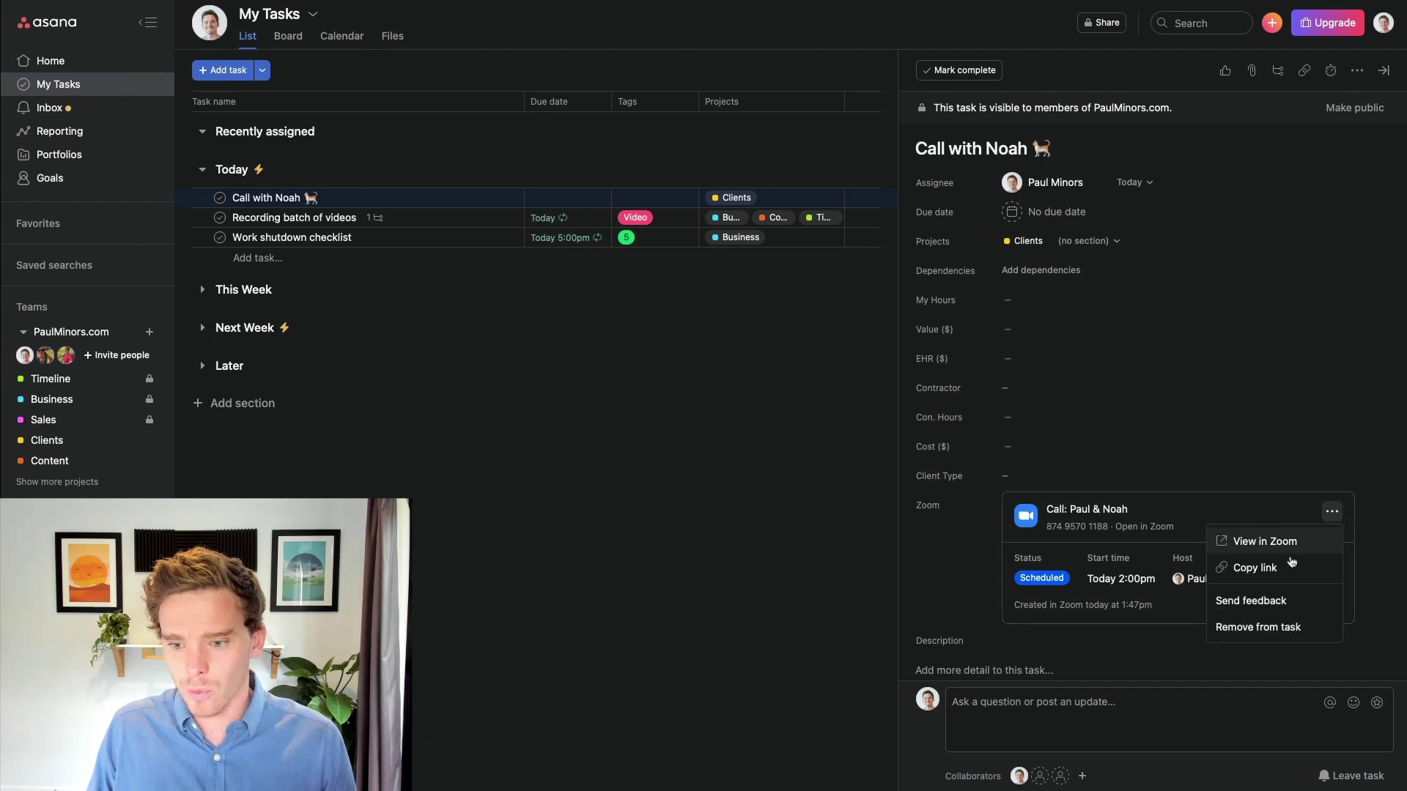
left_click(1293, 628)
left_click(1108, 505)
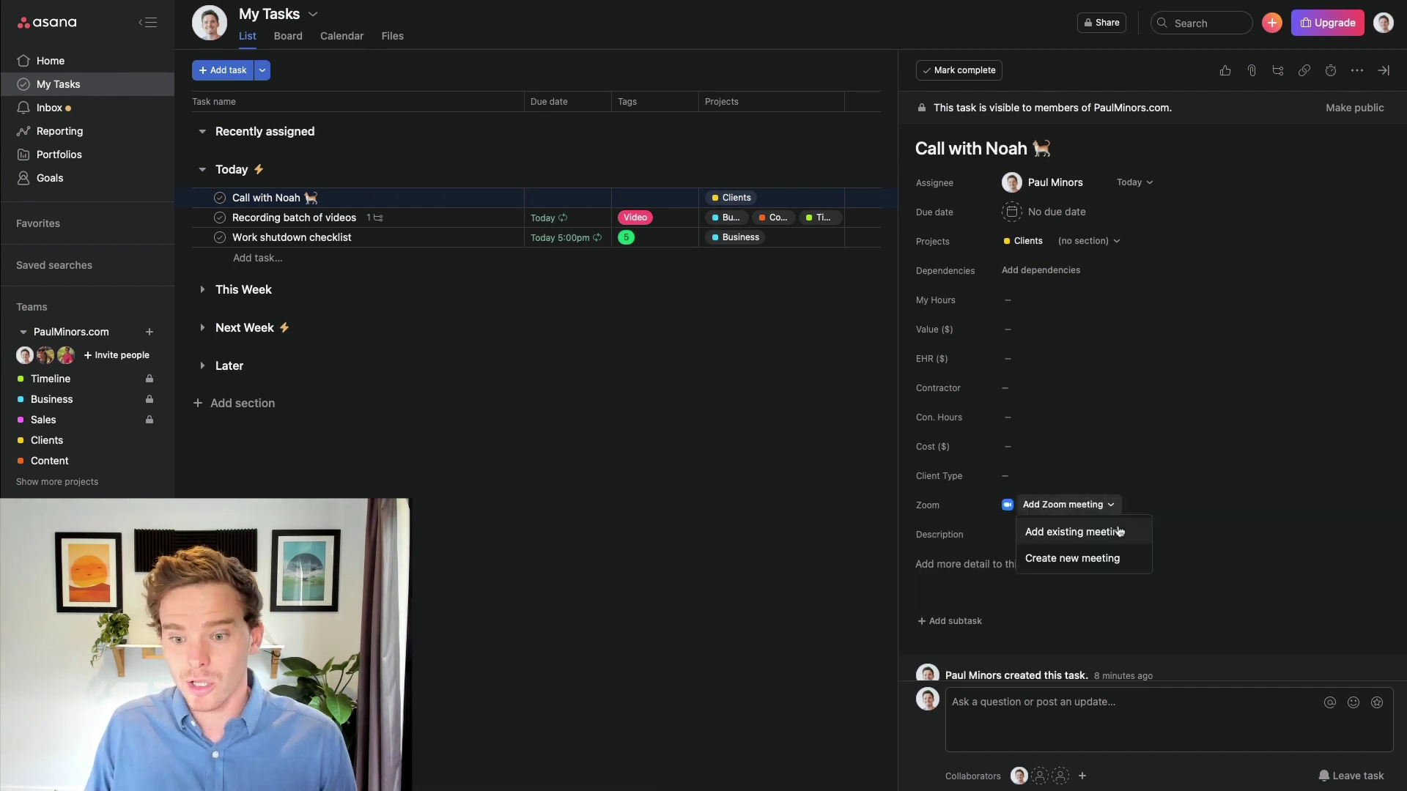
left_click(1077, 558)
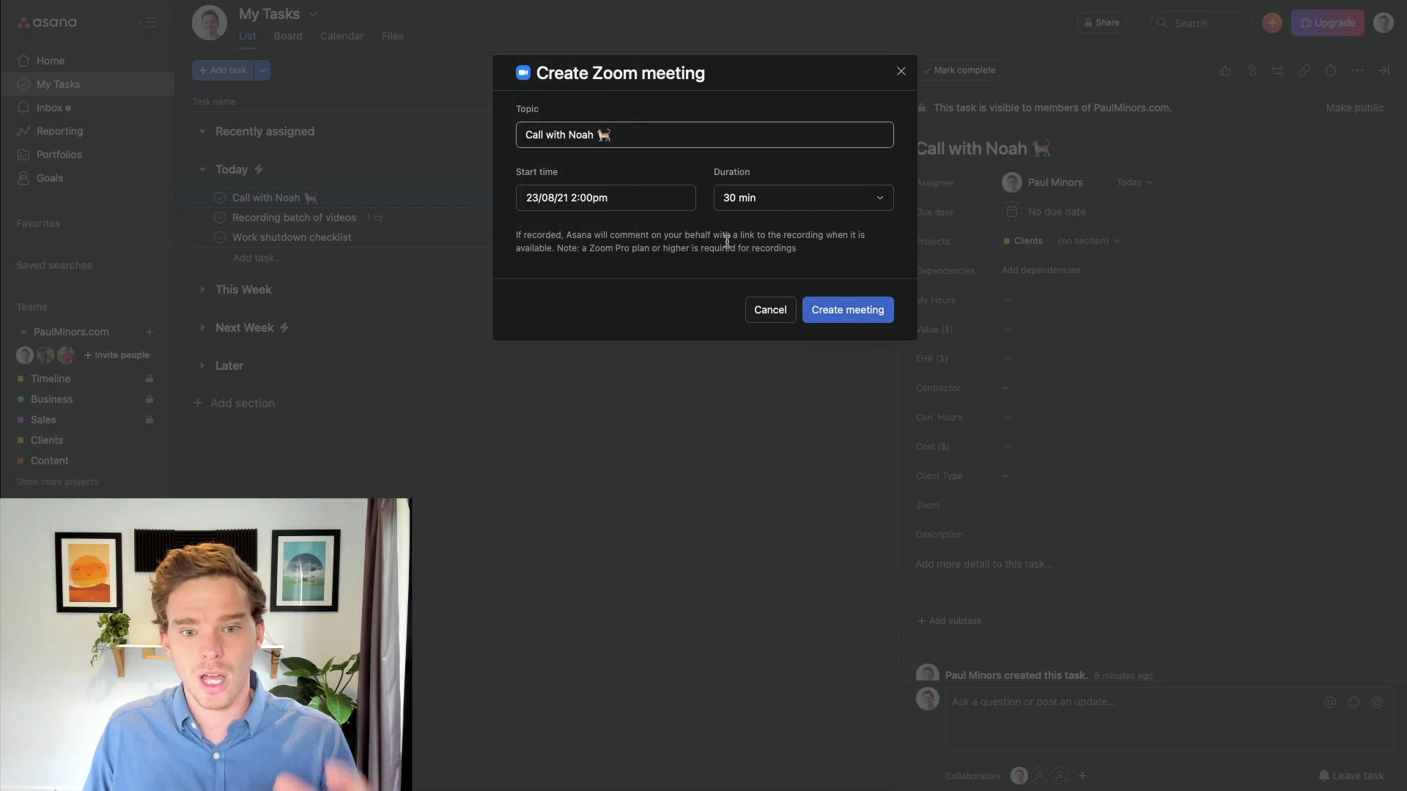
left_click(782, 317)
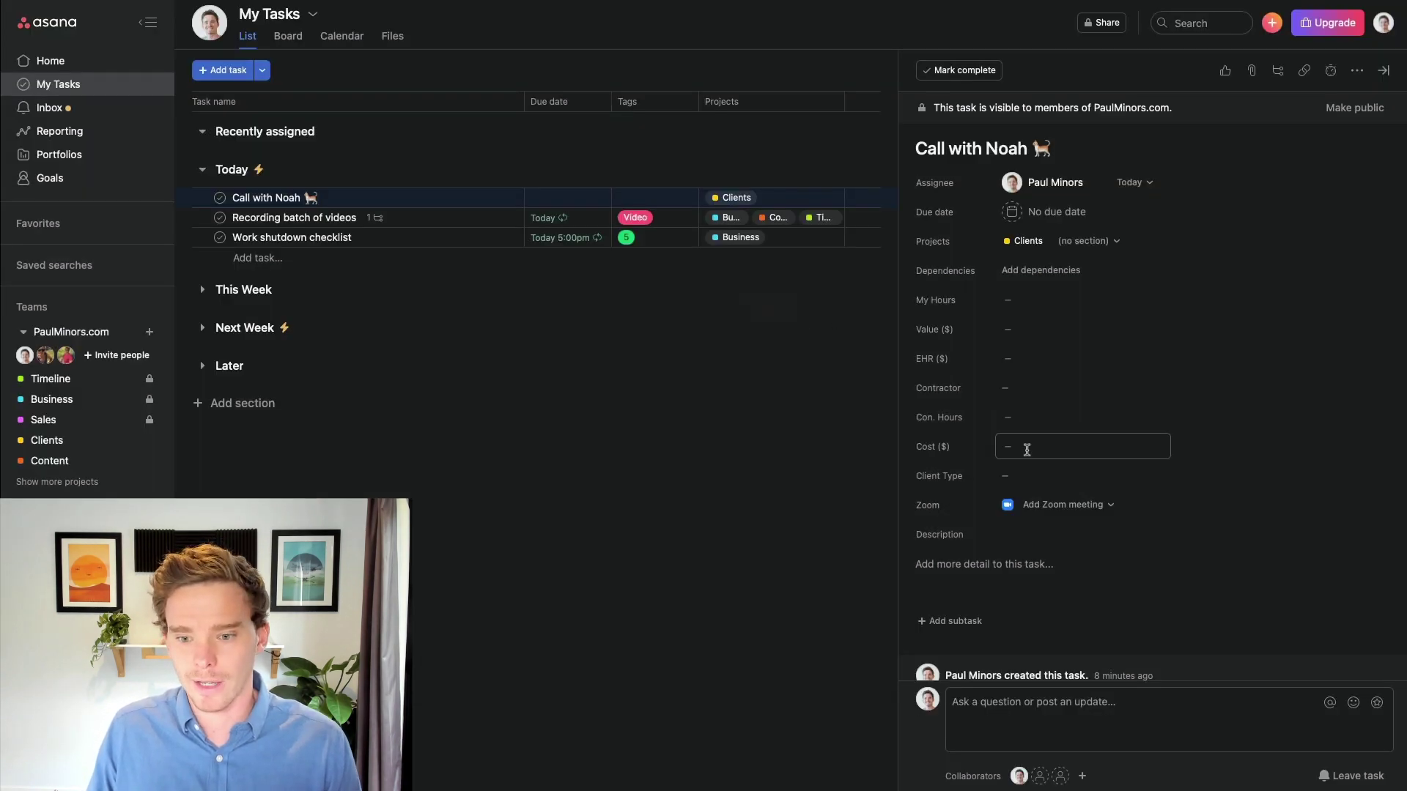
- Re-link the existing meeting to the call task using the pasted meeting ID
left_click(1085, 504)
left_click(1113, 541)
key("ctrl+v")
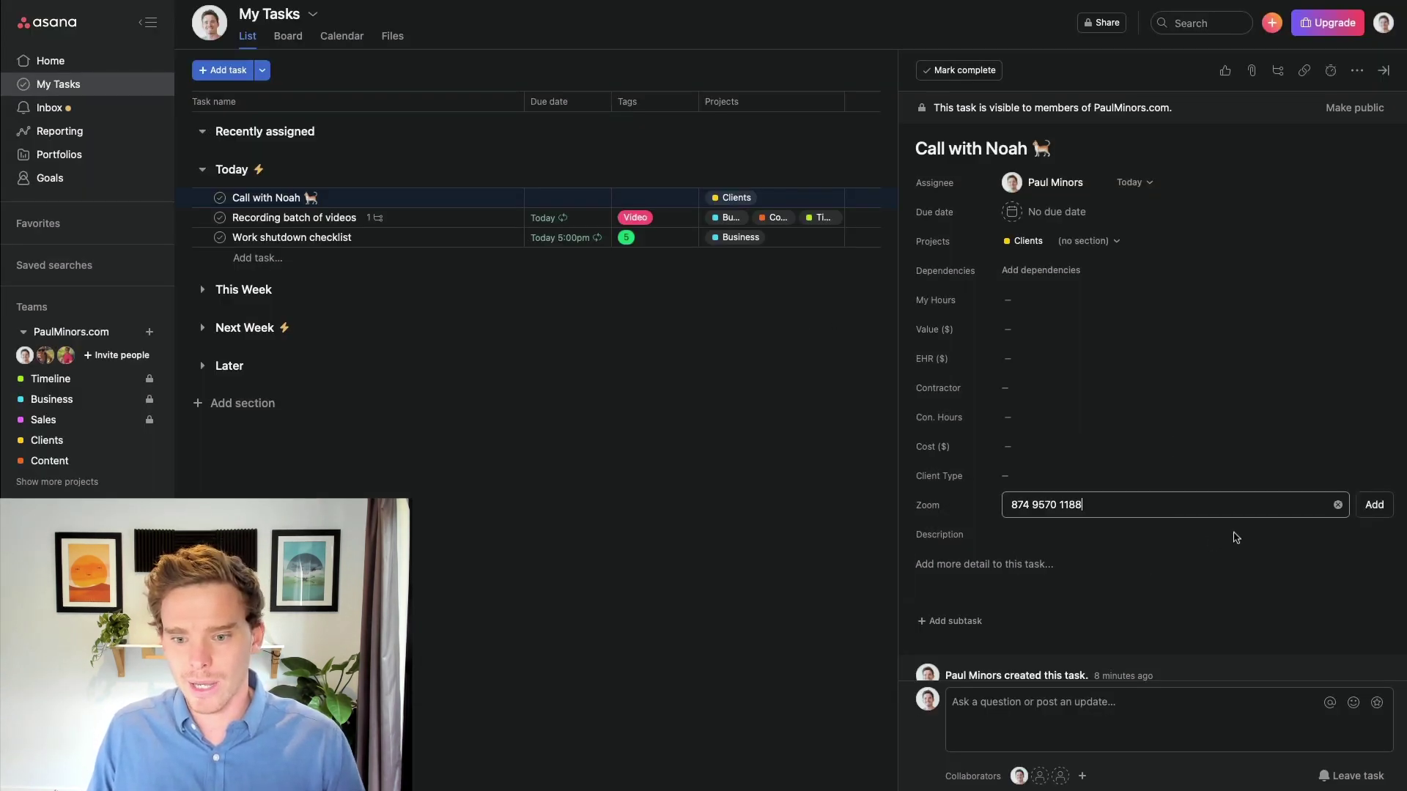
left_click(1371, 505)
scroll(1146, 549, "down", 2)
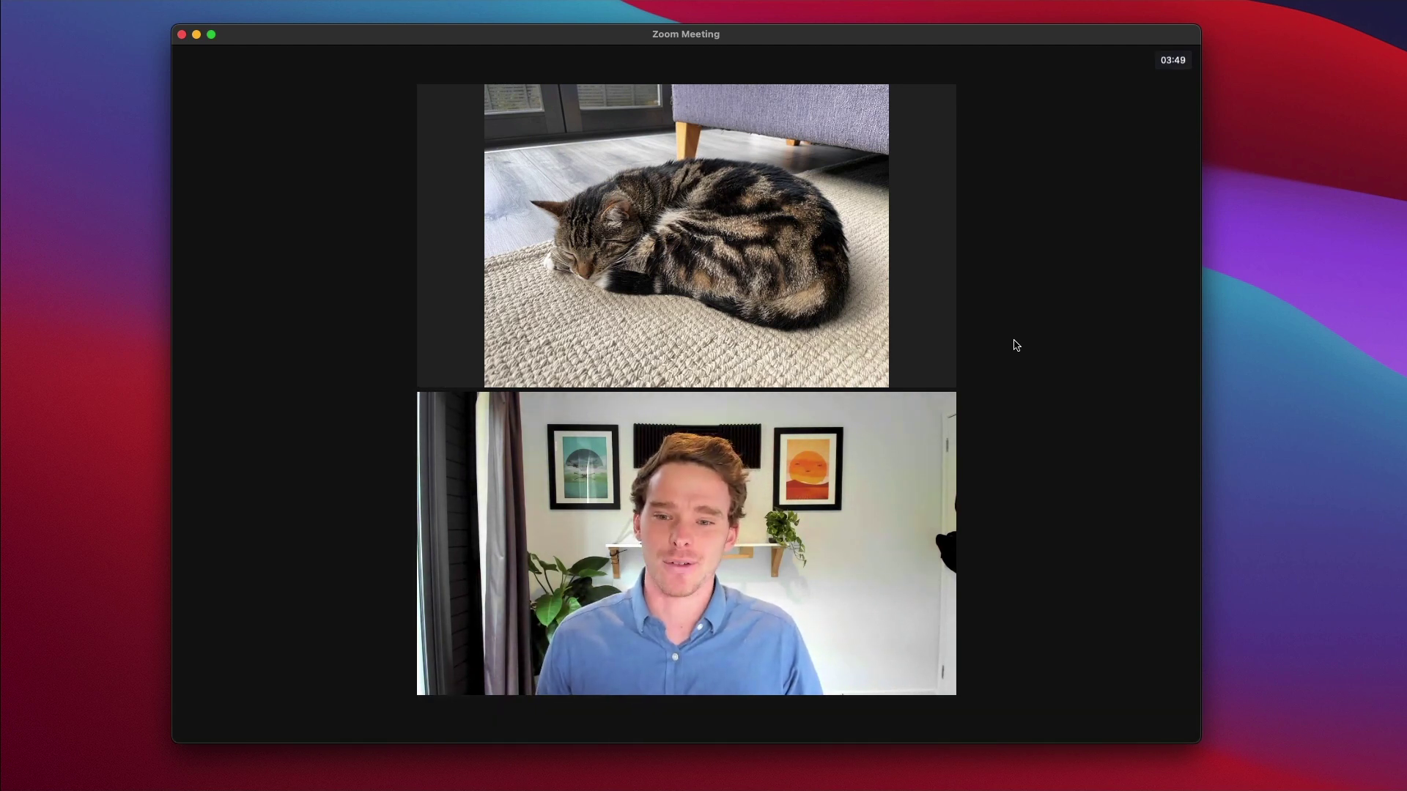
- Launch the Asana App for Zoom from the meeting's Apps panel under My Apps
mouse_move(824, 650)
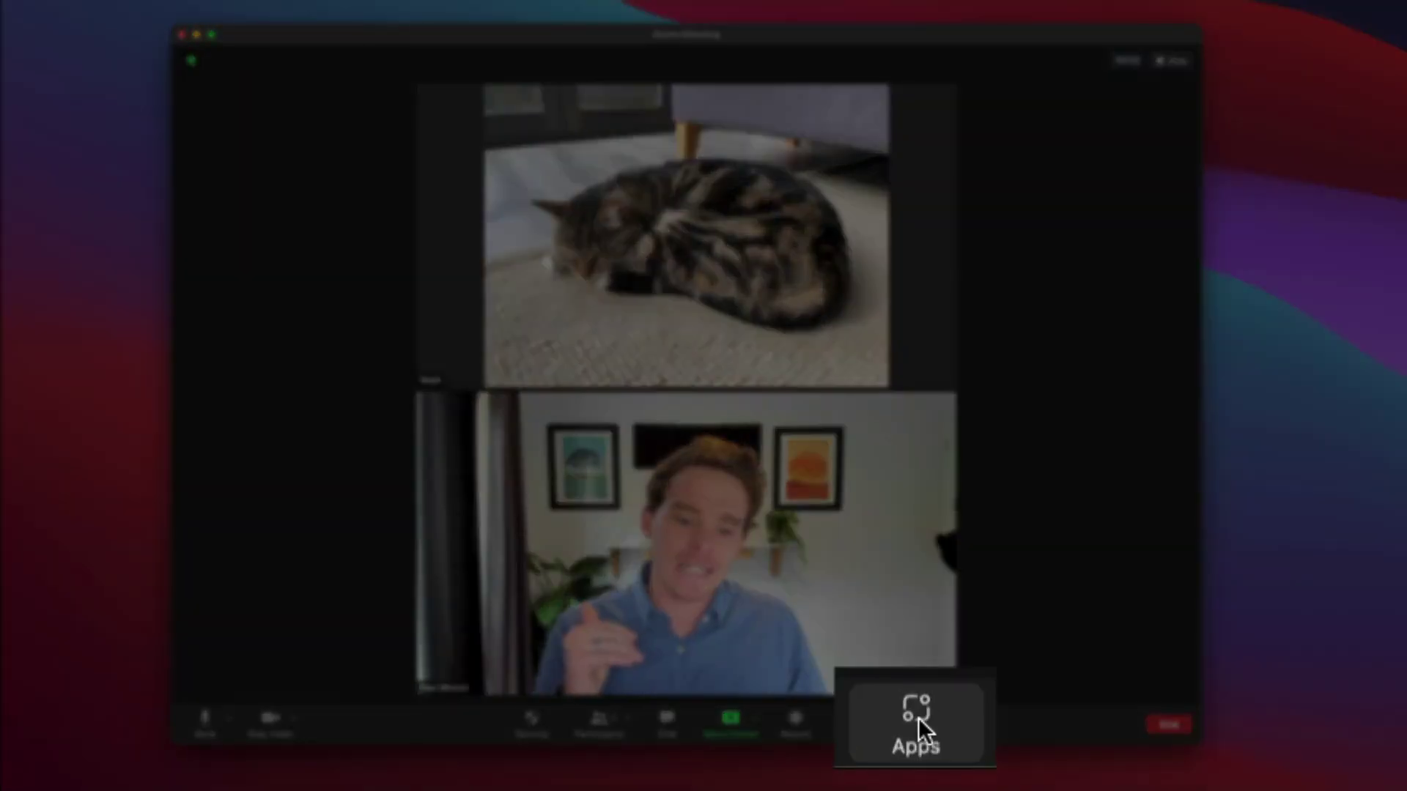
left_click(916, 721)
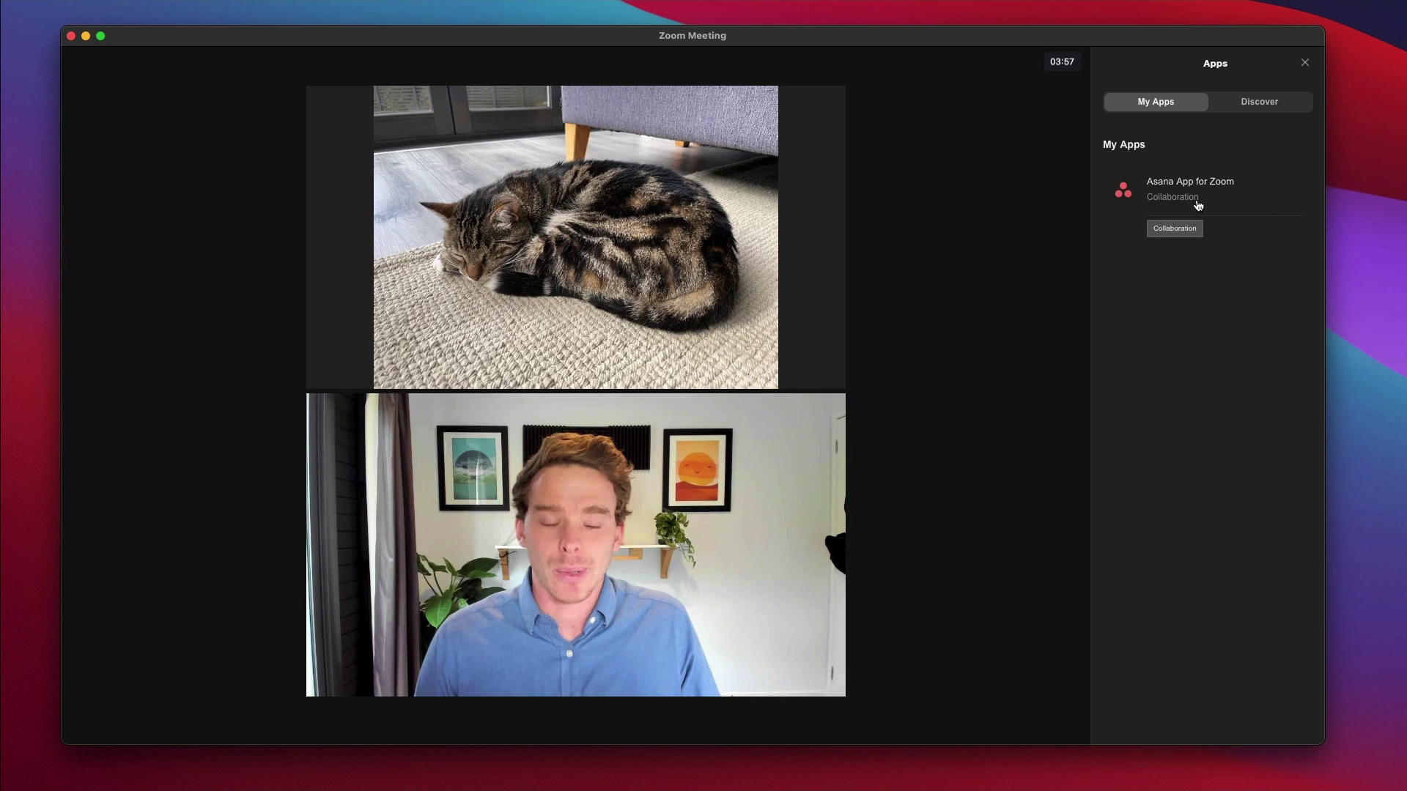
left_click(1180, 194)
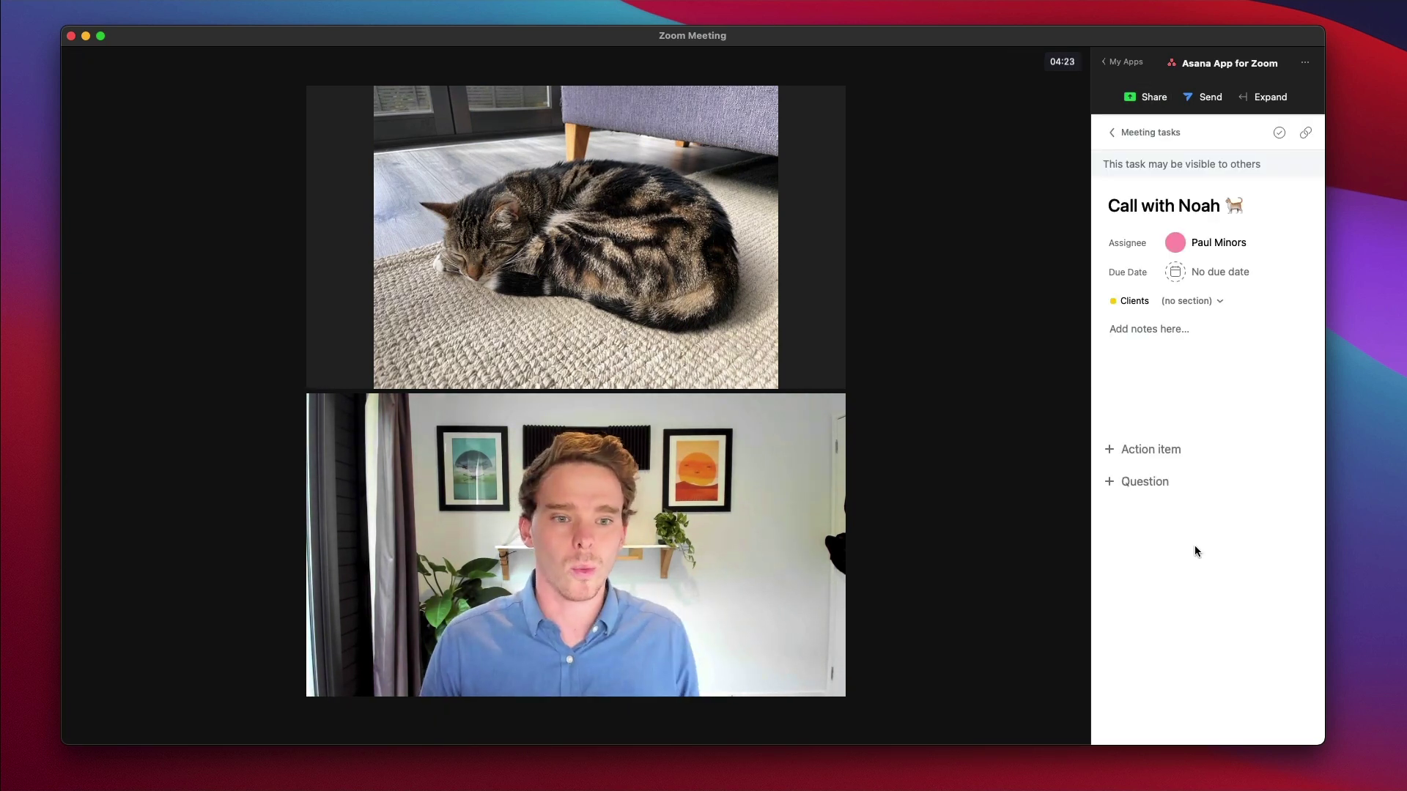
- Open the call task from Meeting tasks and enter a Lorem ipsum paragraph as its notes
left_click(1127, 134)
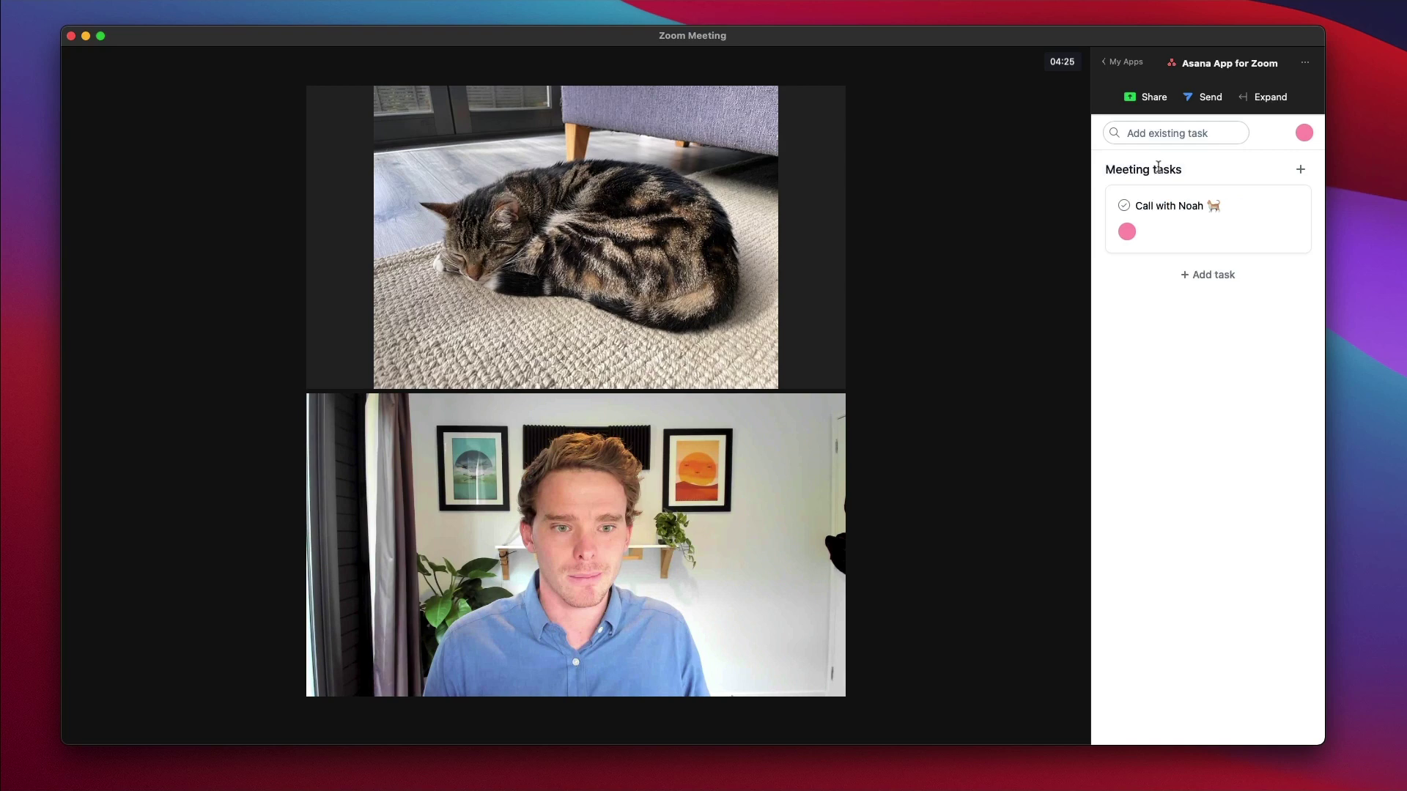
mouse_move(1192, 205)
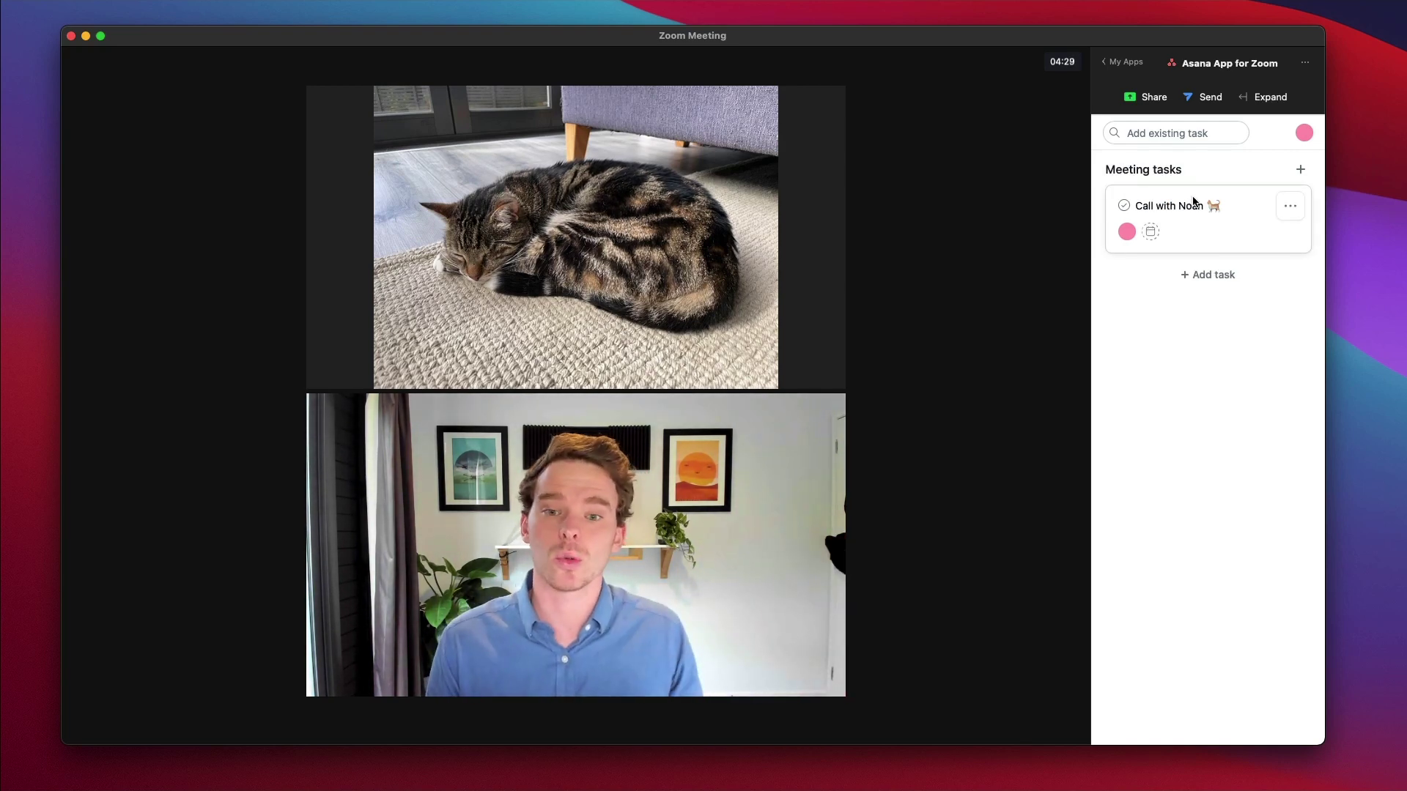
left_click(1192, 208)
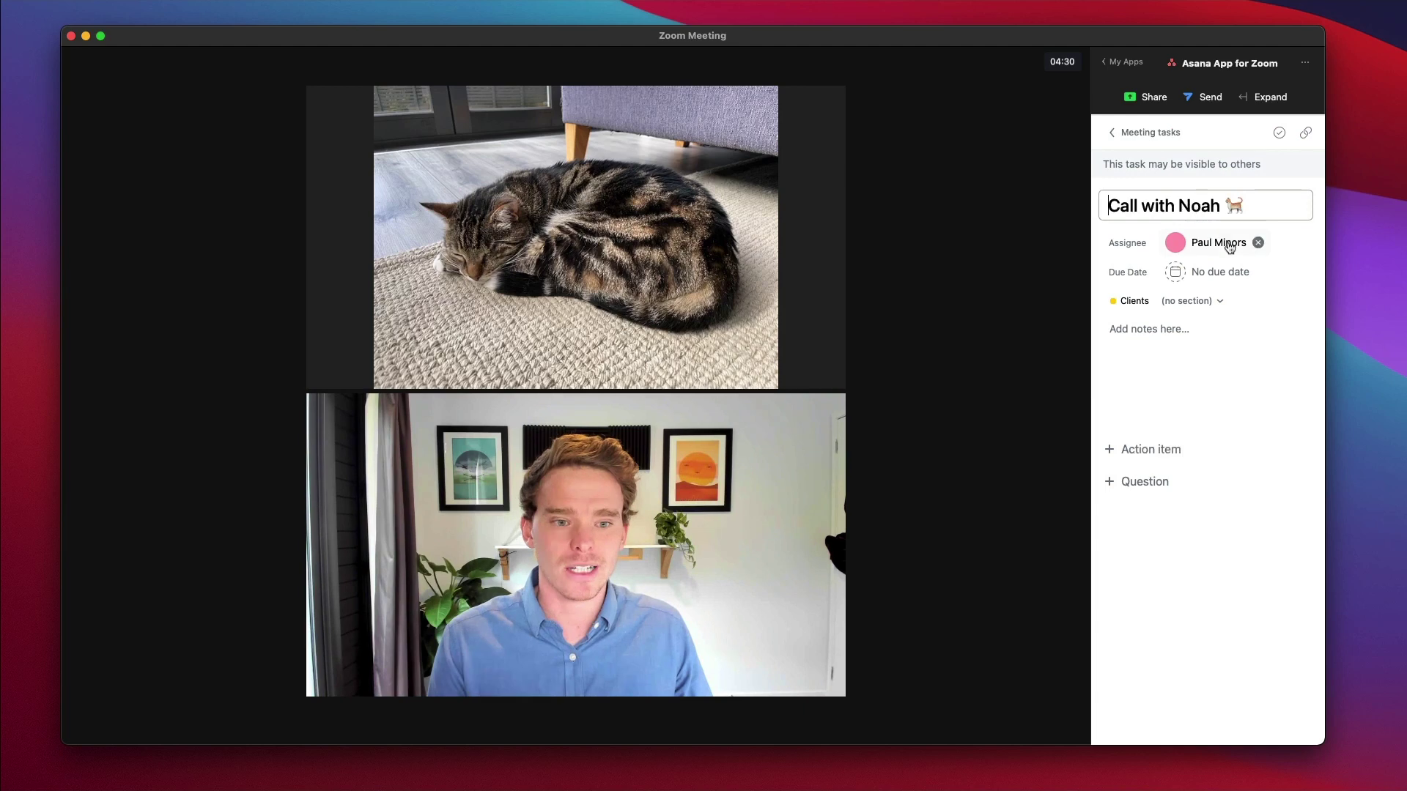
left_click(1182, 359)
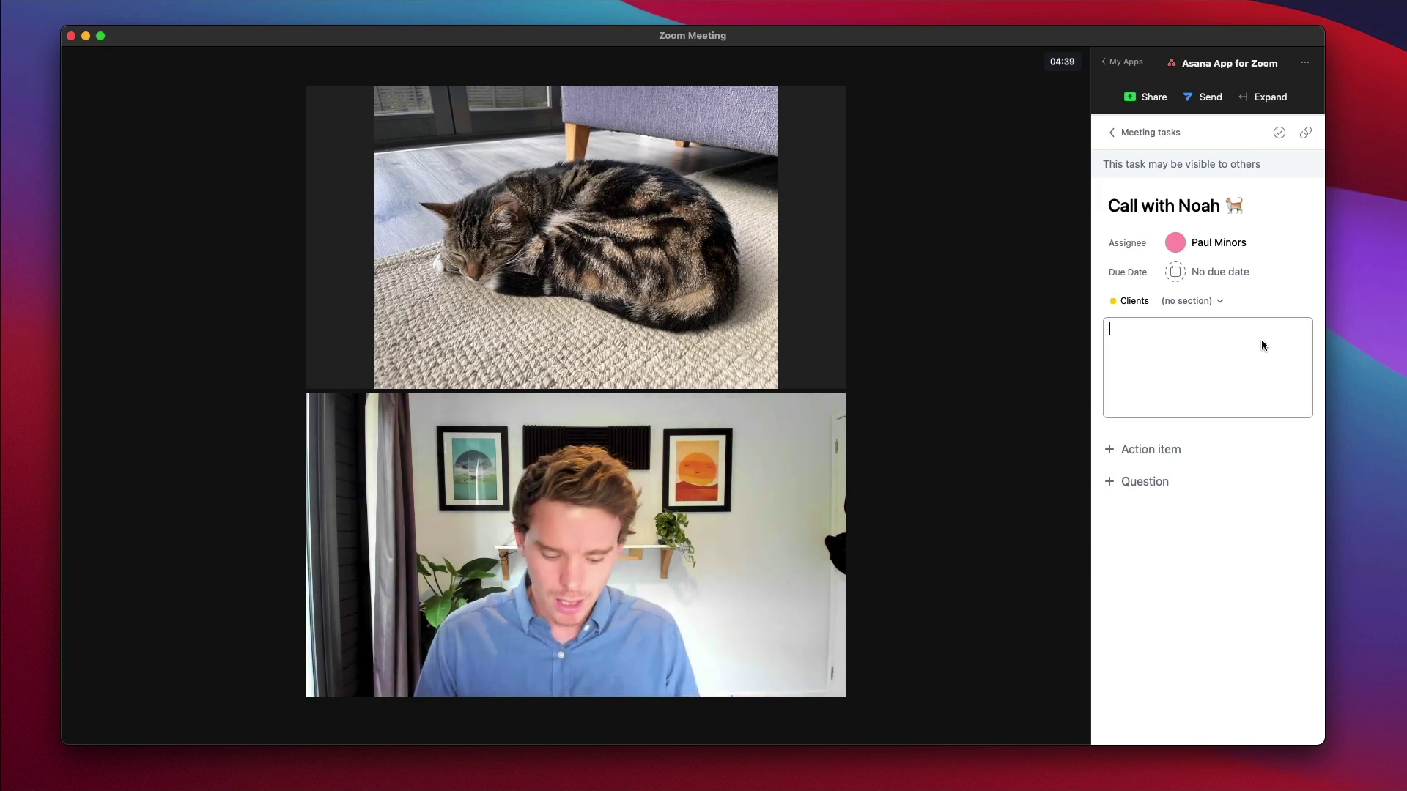
type("lorem")
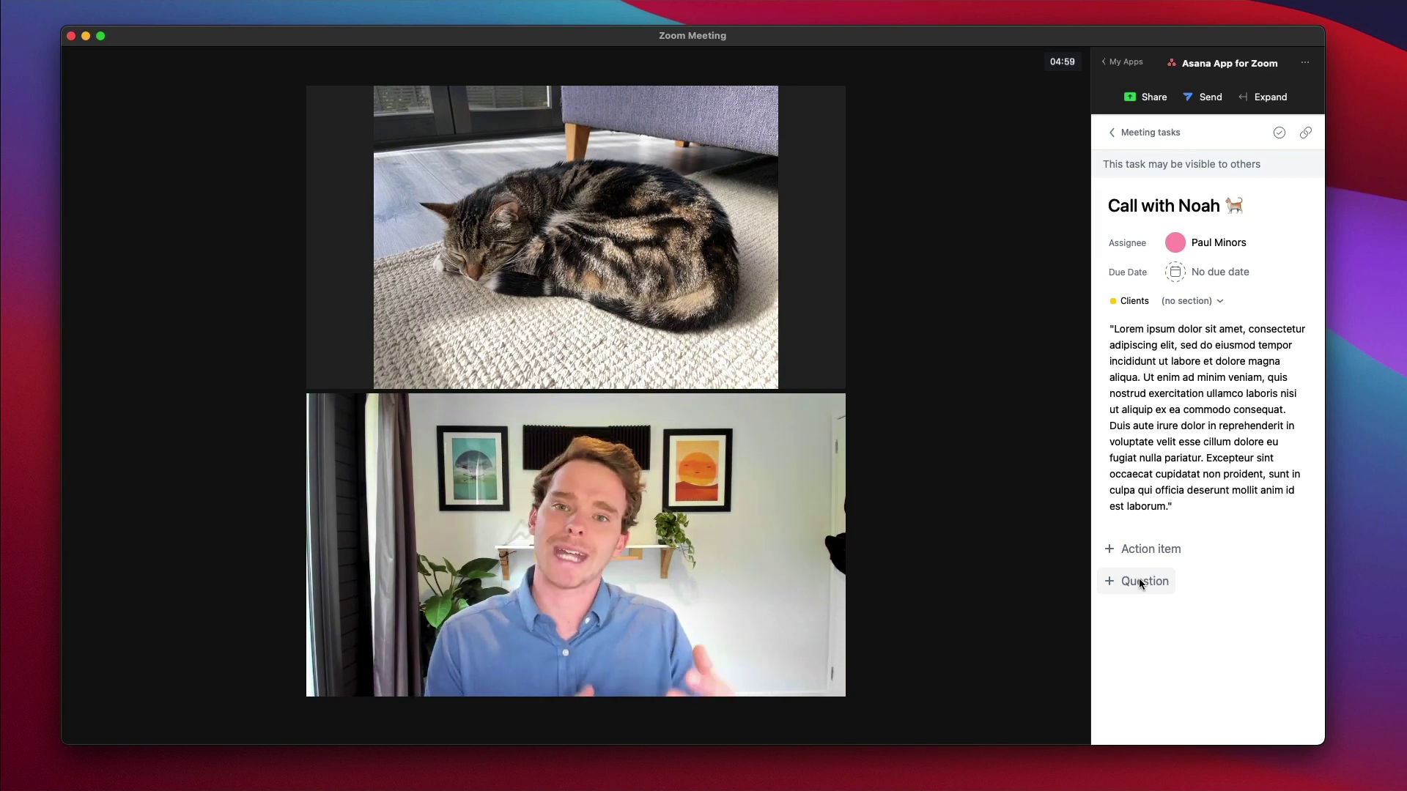
- Add action items for sending meeting notes and booking a meeting room, plus question 'Budget for the event?'
left_click(1147, 551)
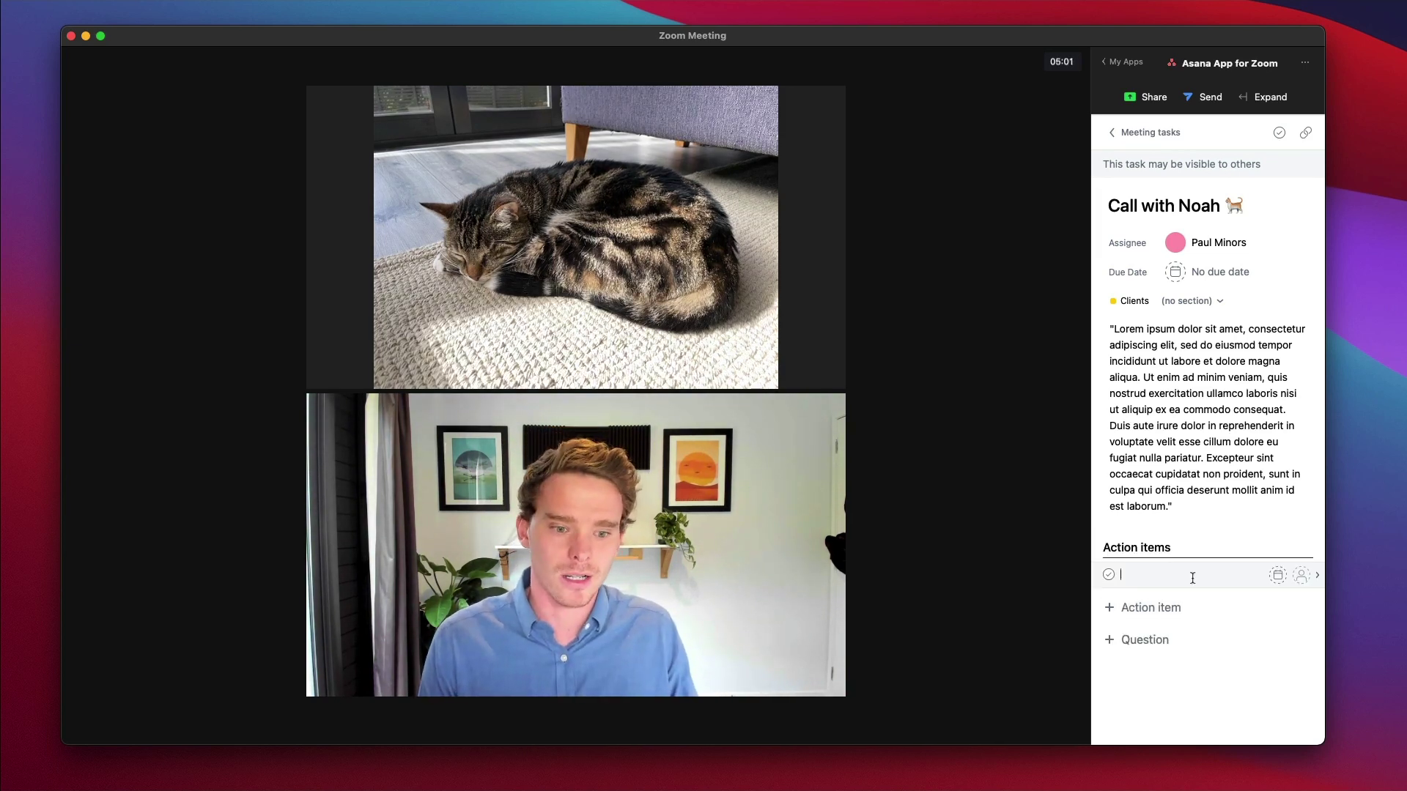
type("Send meeting notes t")
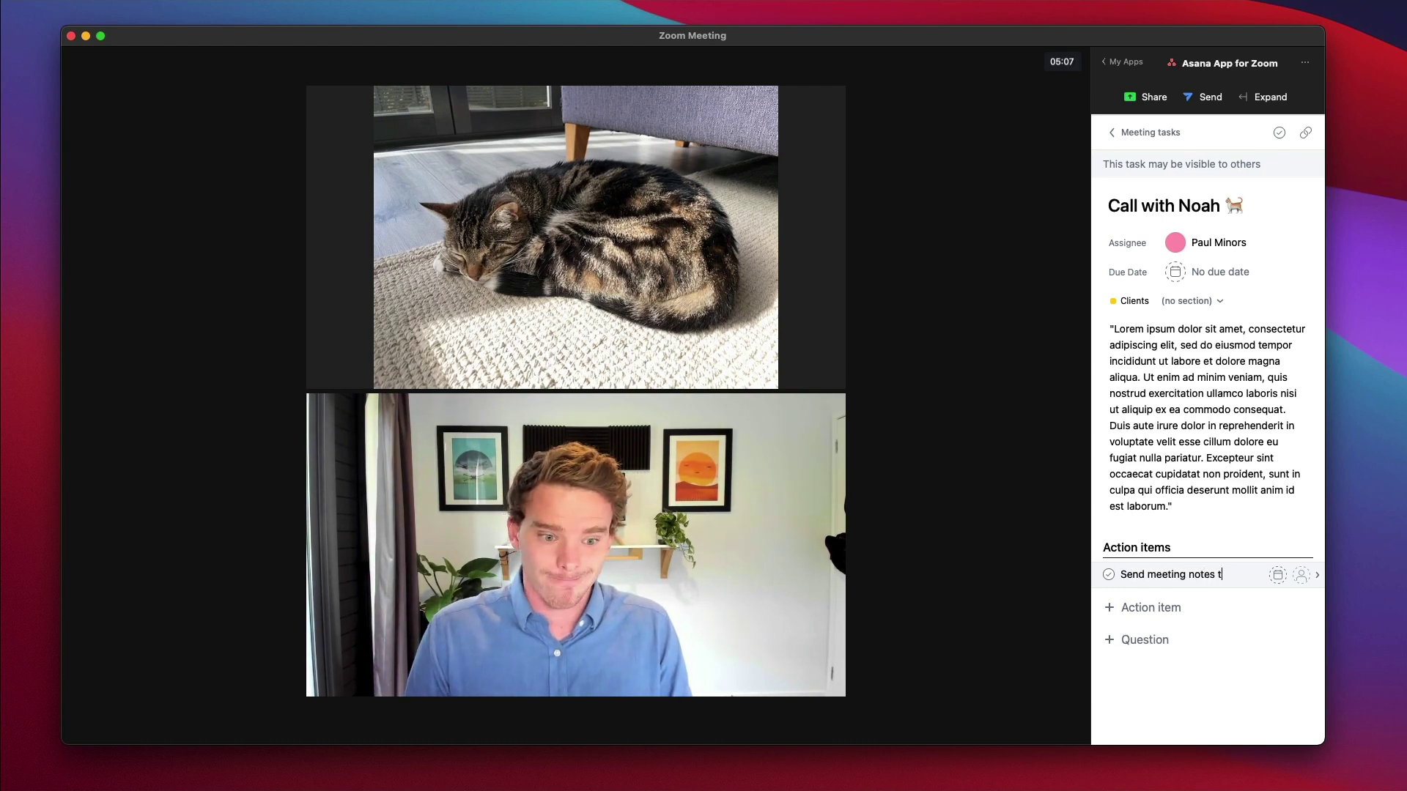
type("o Noah")
key("Return")
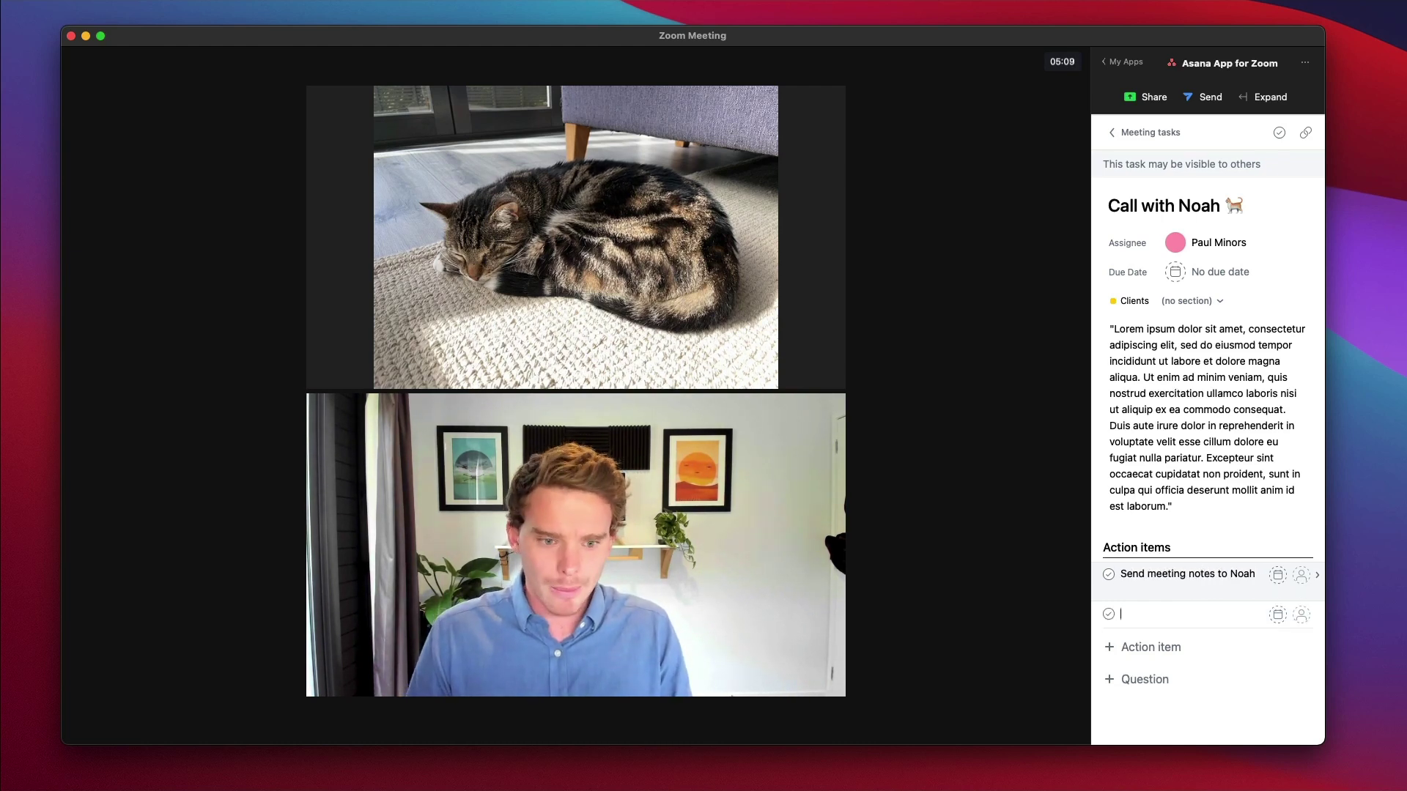
type("Book me")
type("eting room for ")
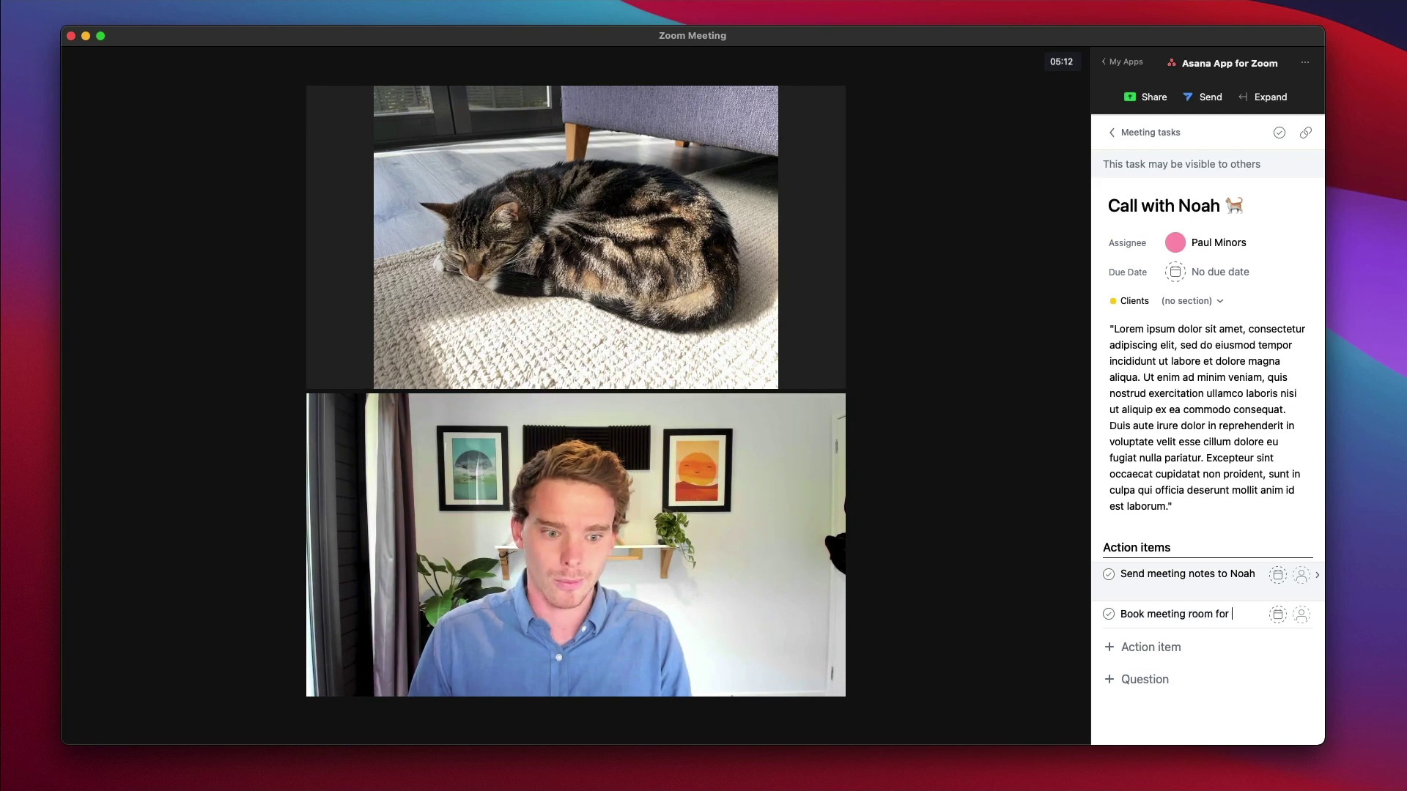
type("in-person event")
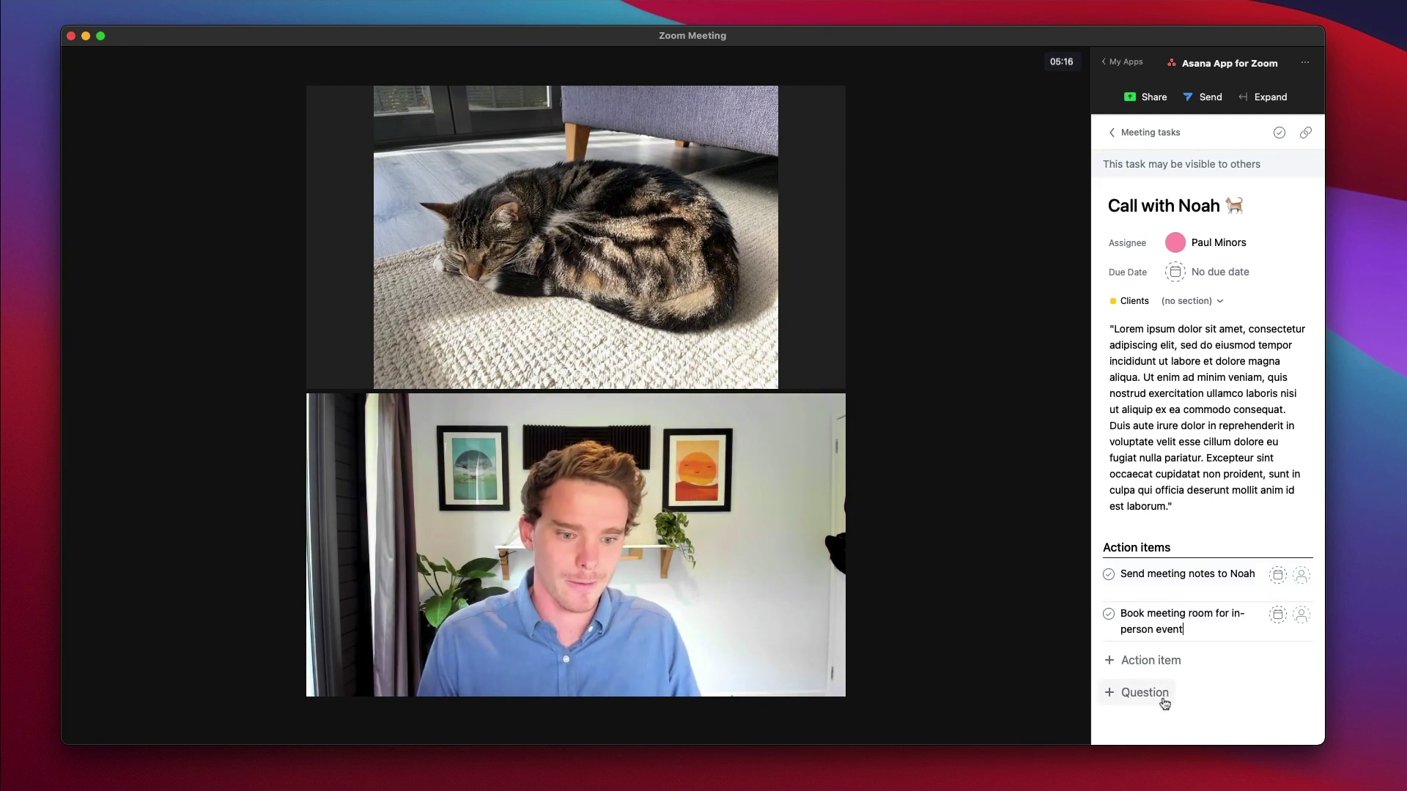
left_click(1161, 694)
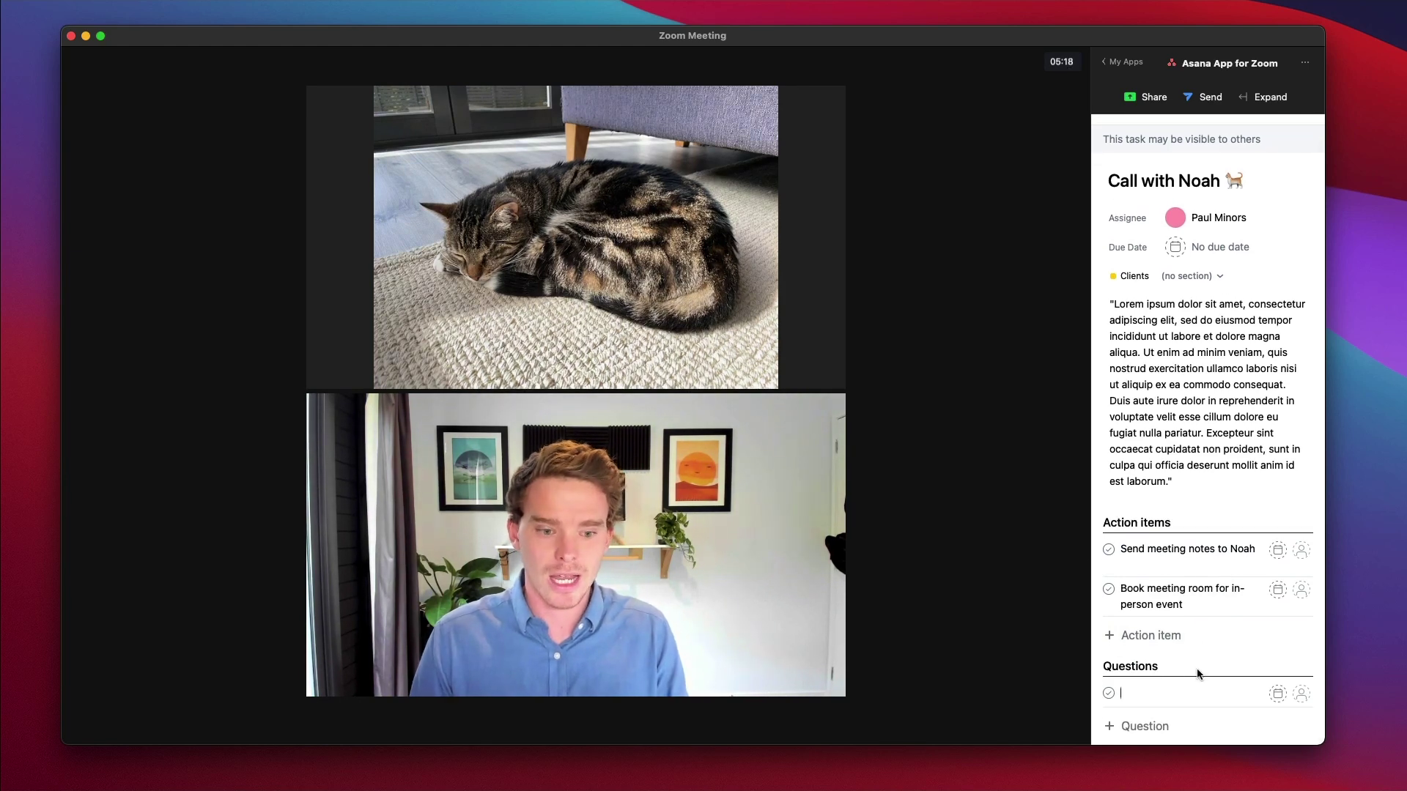
type("Bd")
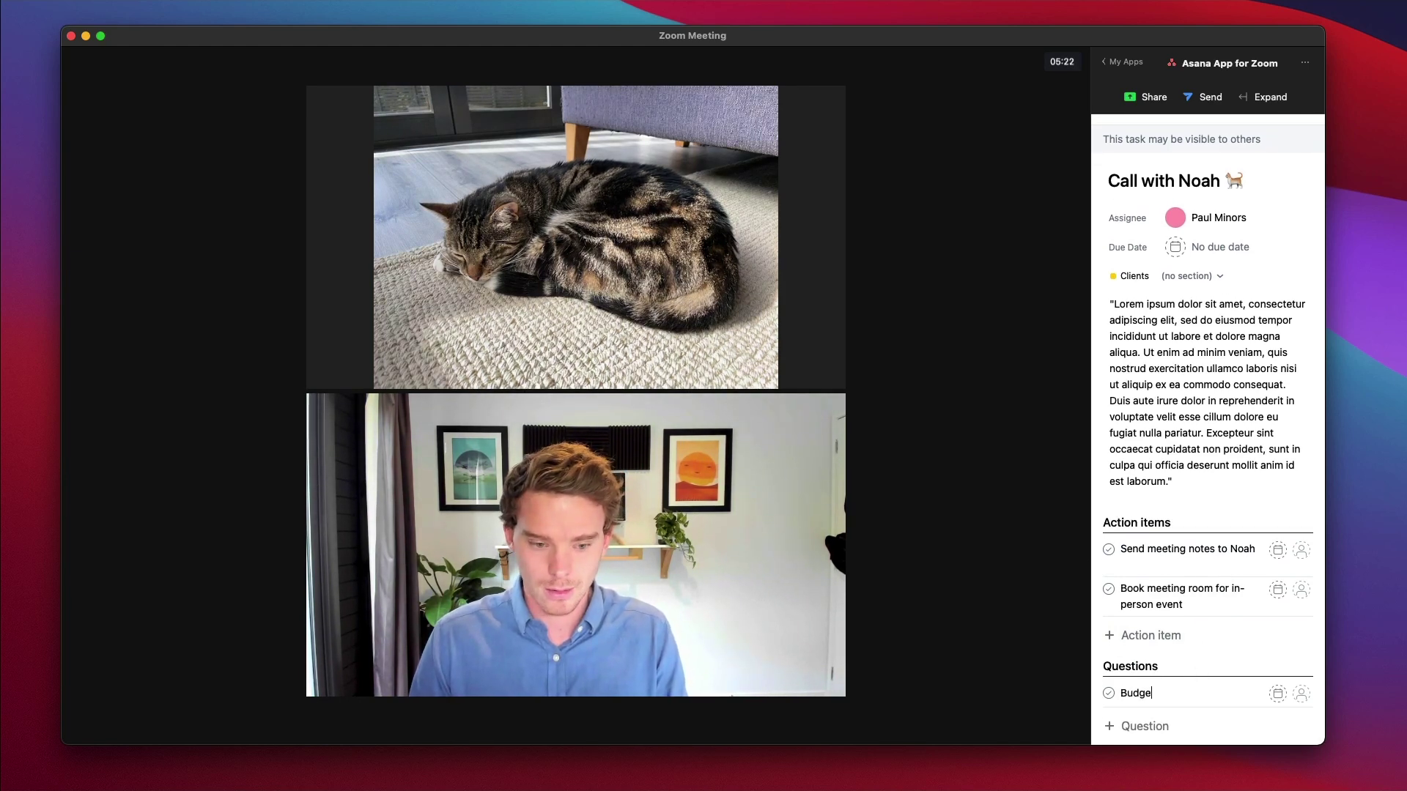
type("dget for the eve")
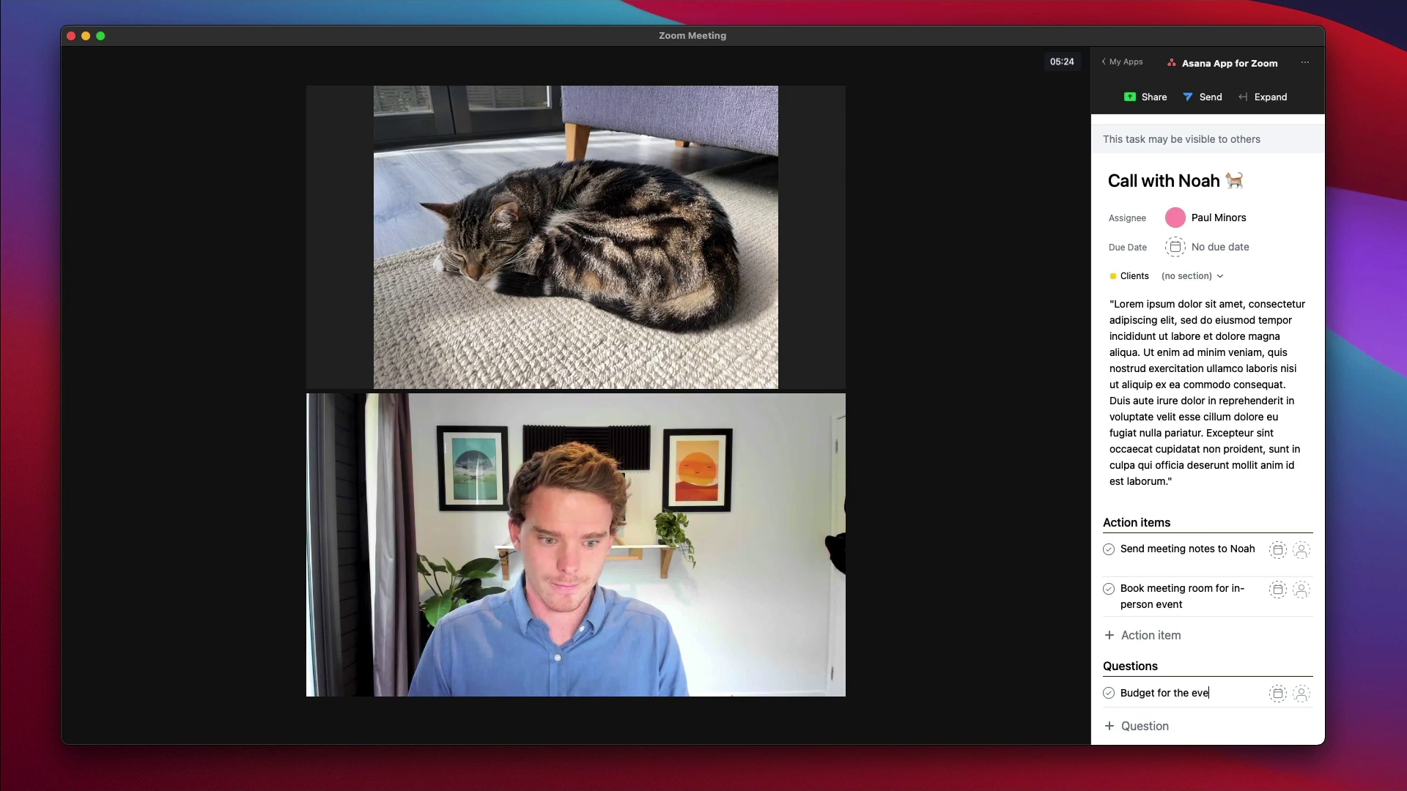
type("nt?")
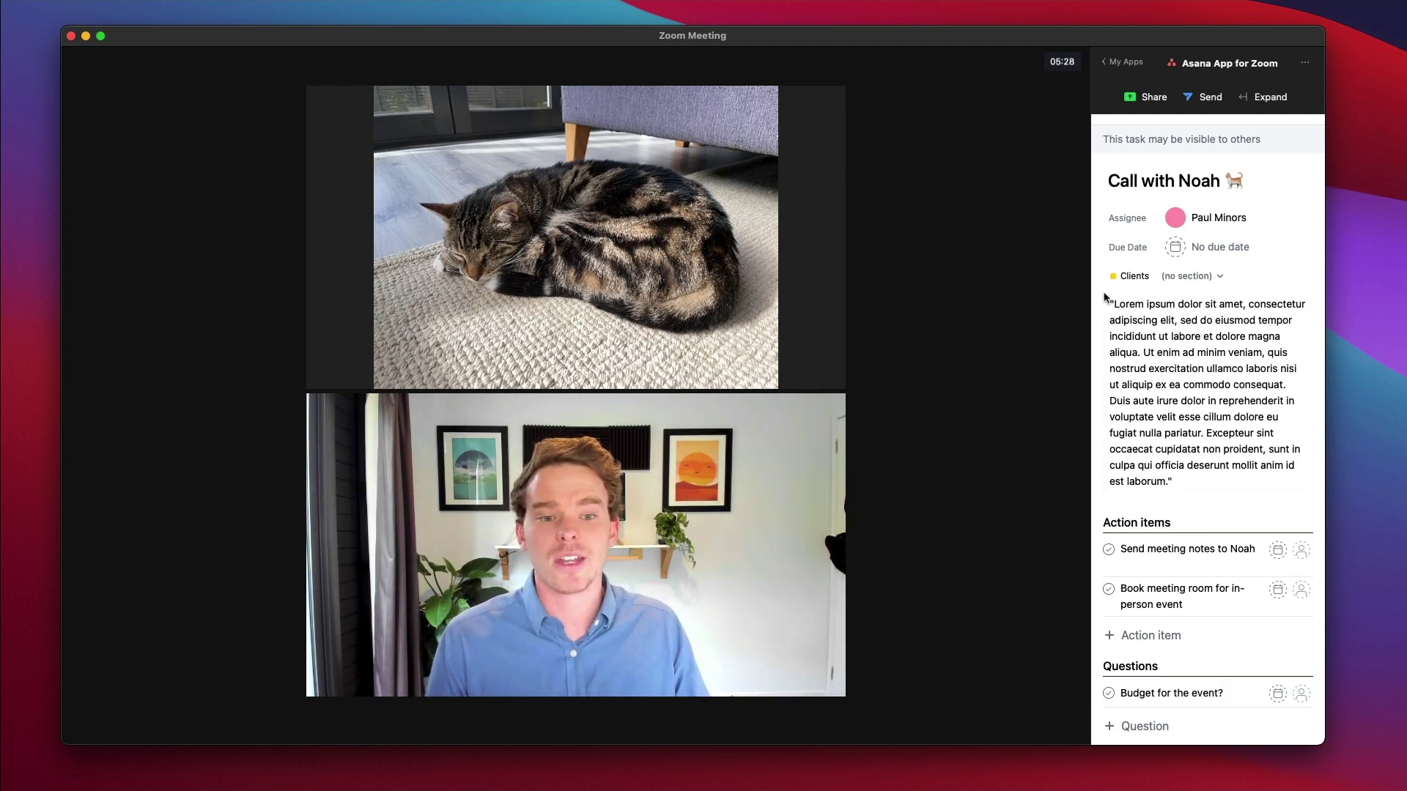
- Widen the Asana app panel, pop it out into its own window, then merge it back
left_click_drag(1092, 293, 936, 294)
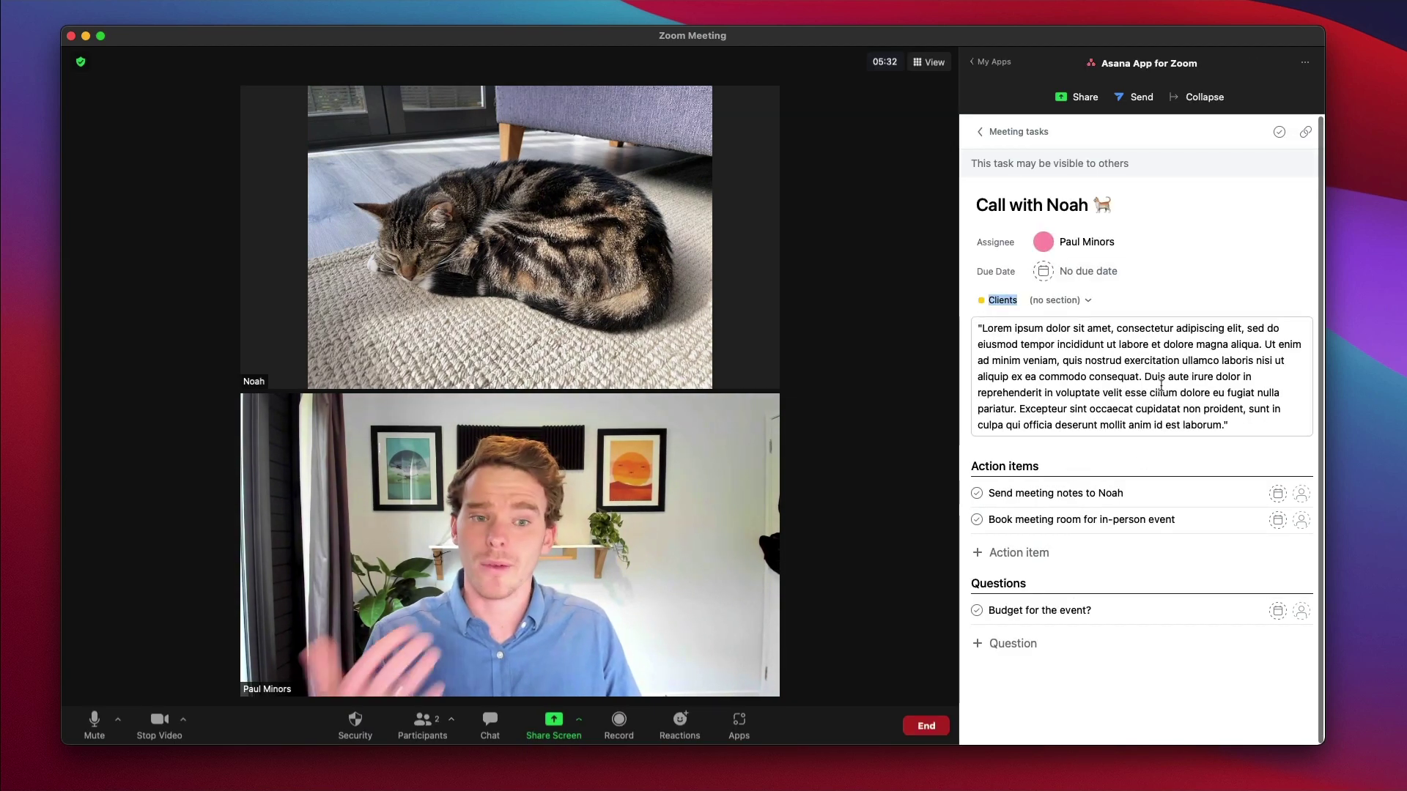
left_click(1301, 69)
left_click(1294, 91)
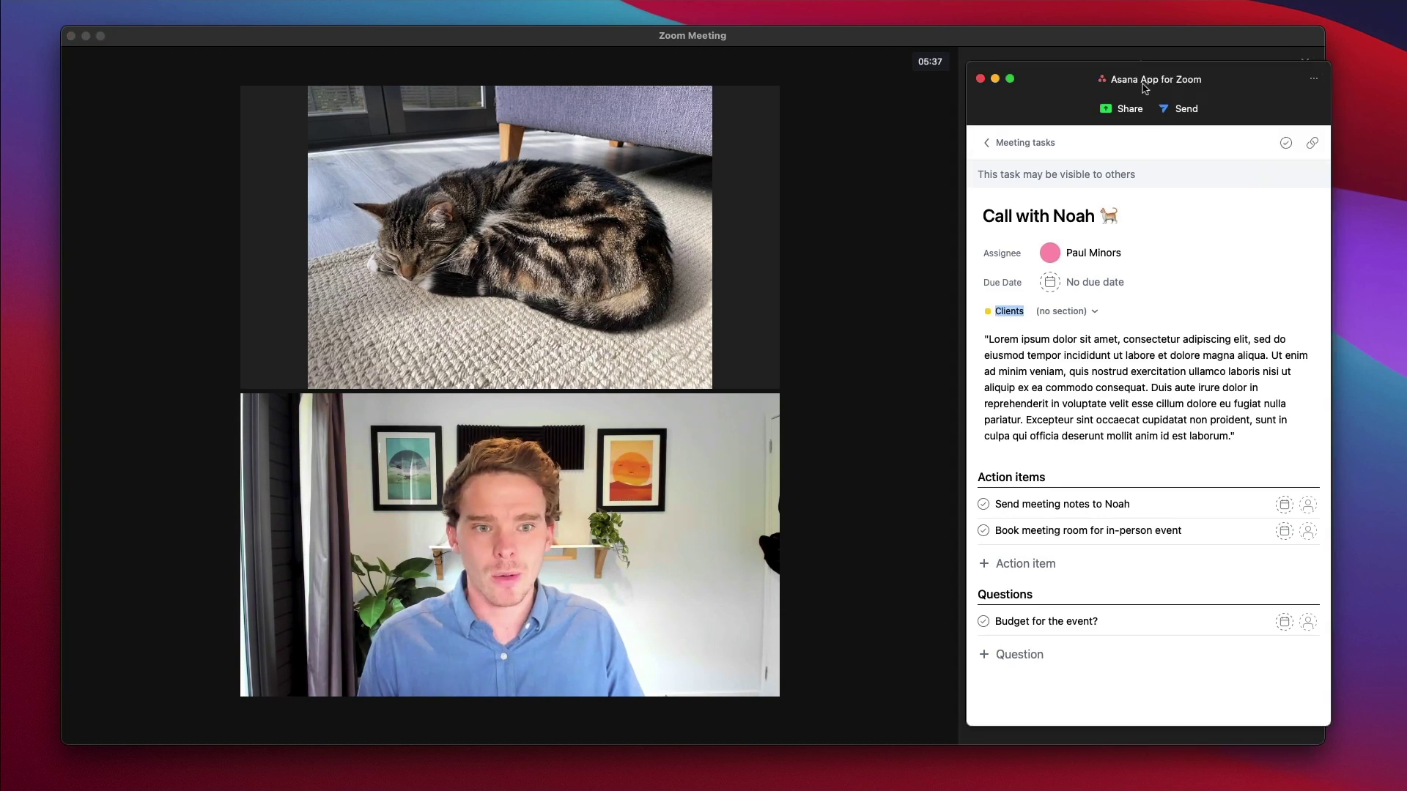
left_click_drag(1144, 88, 907, 77)
left_click(1103, 73)
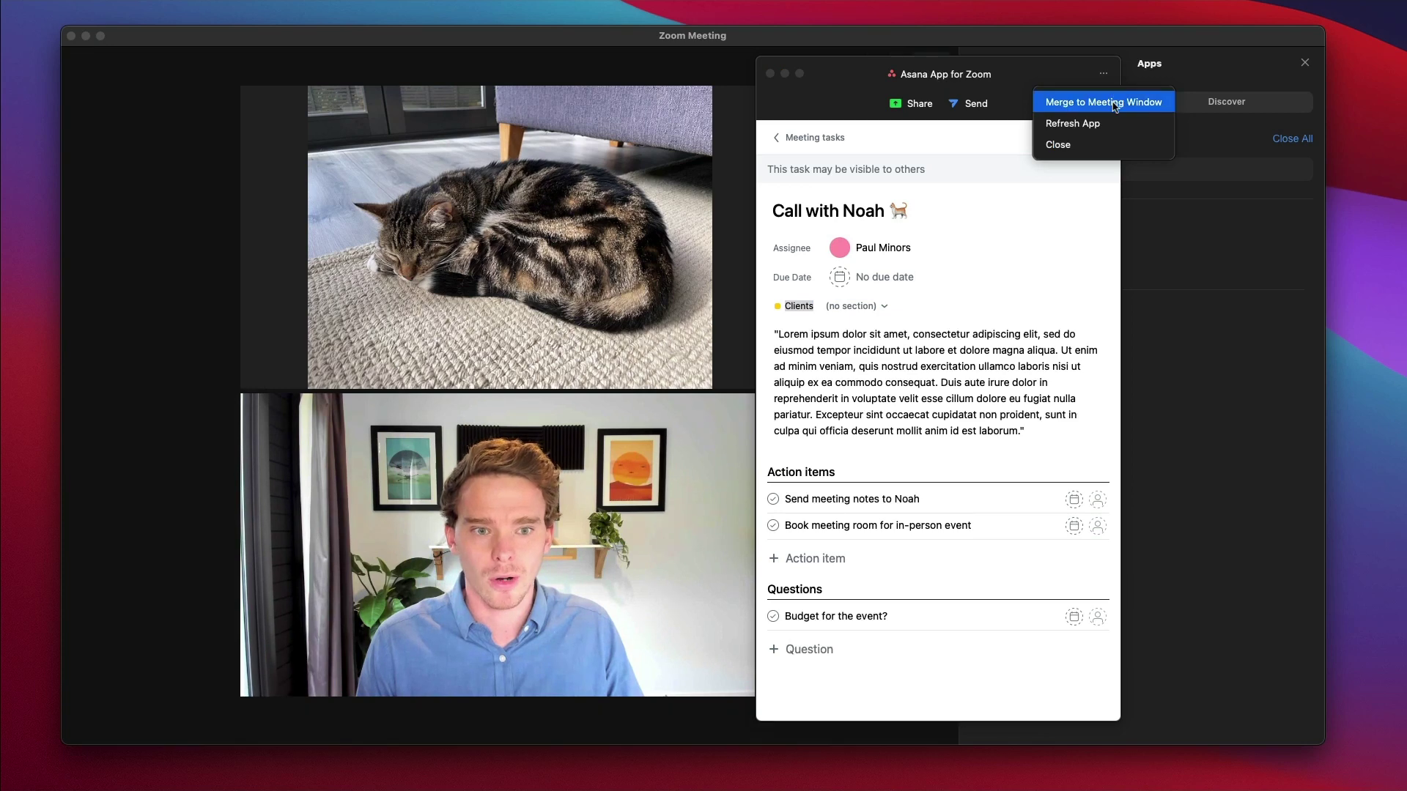
left_click(1114, 104)
left_click(1075, 103)
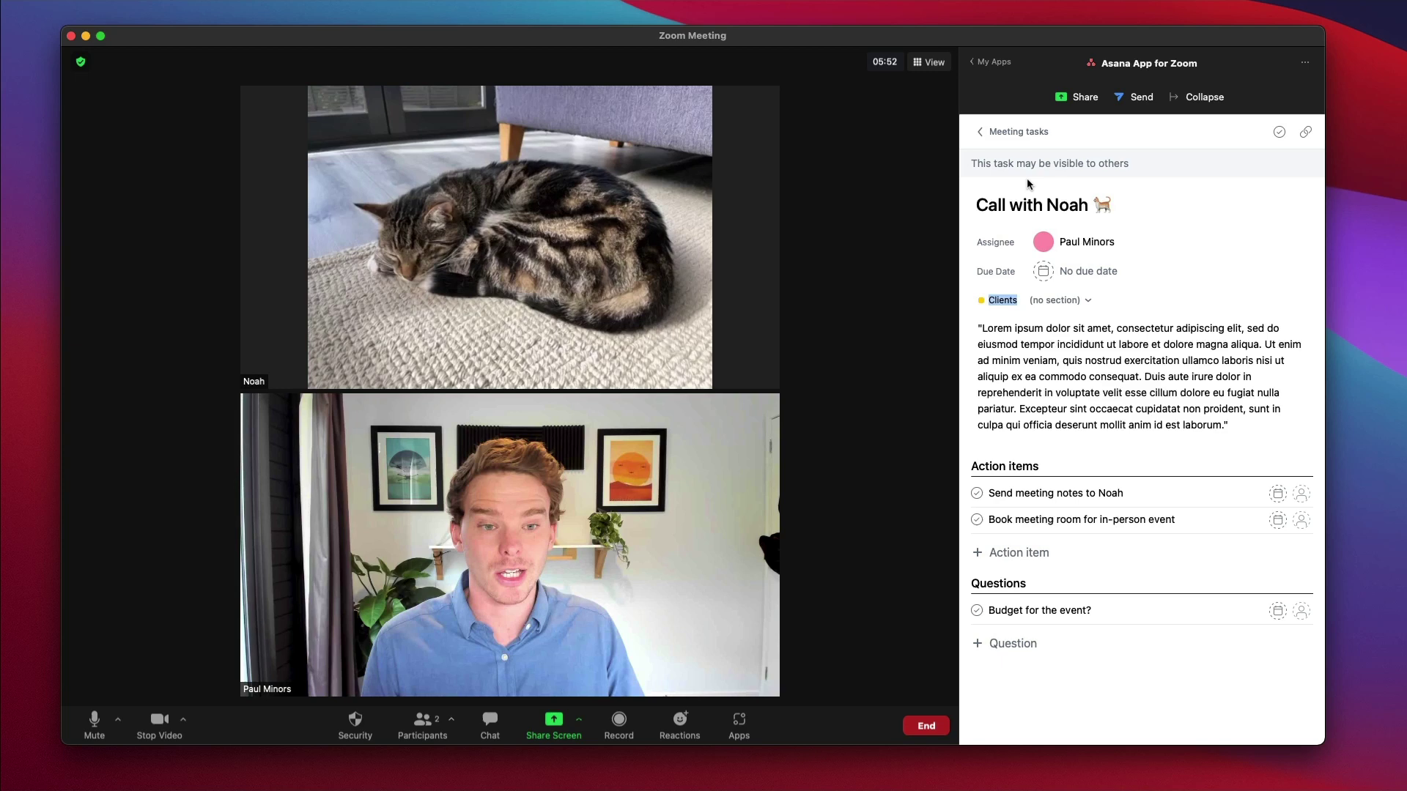
- Send the Asana app to the other meeting participant via Select participants
left_click(1137, 99)
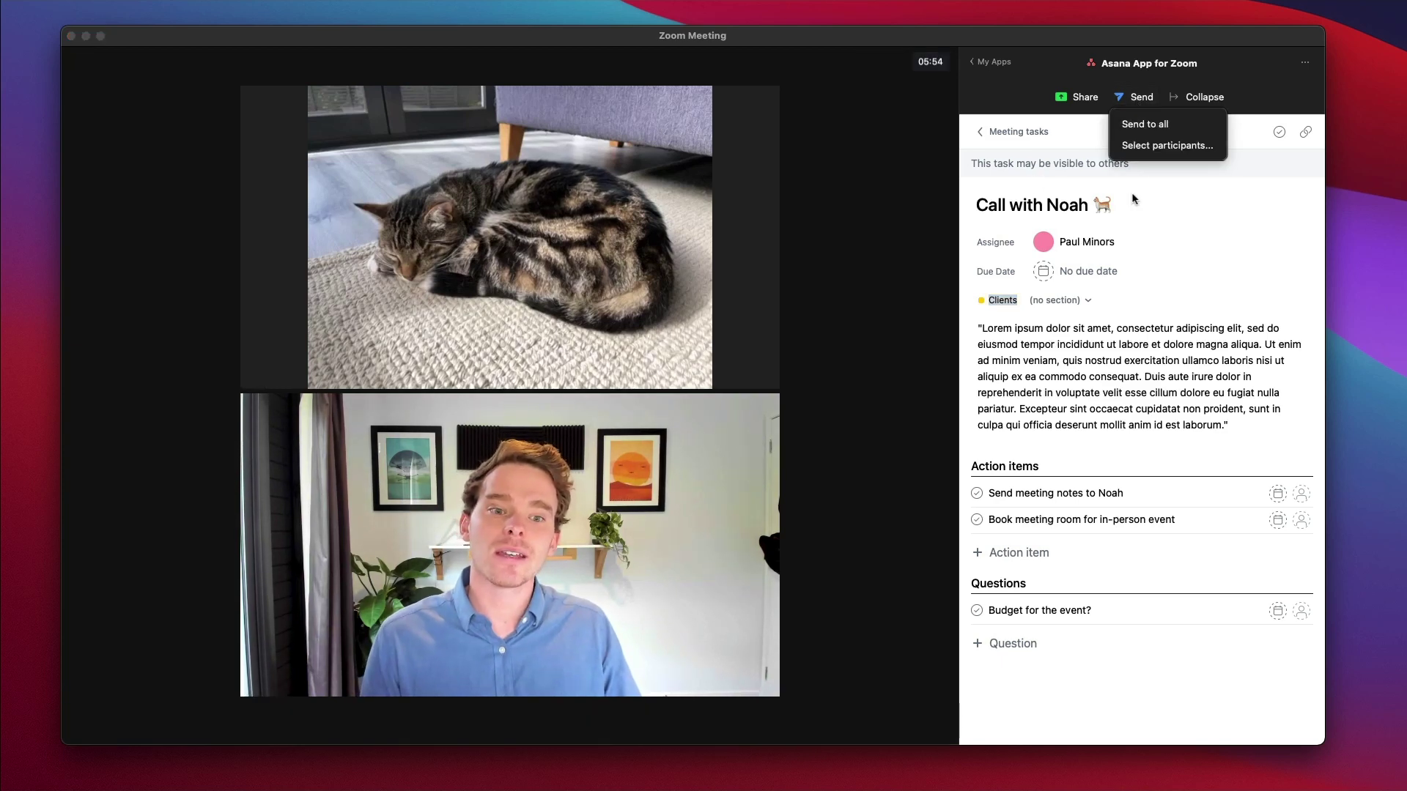
left_click(1167, 145)
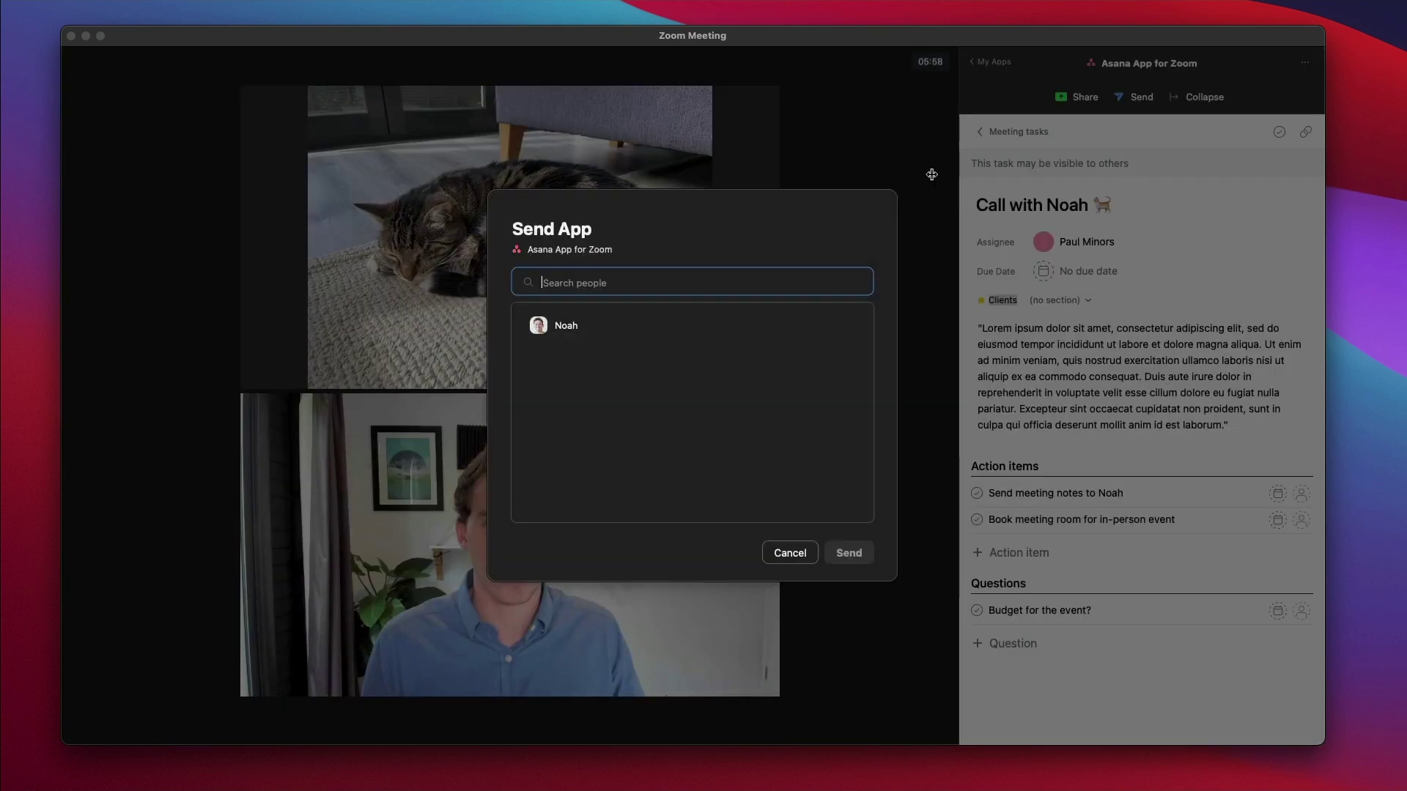
left_click(619, 323)
left_click(848, 553)
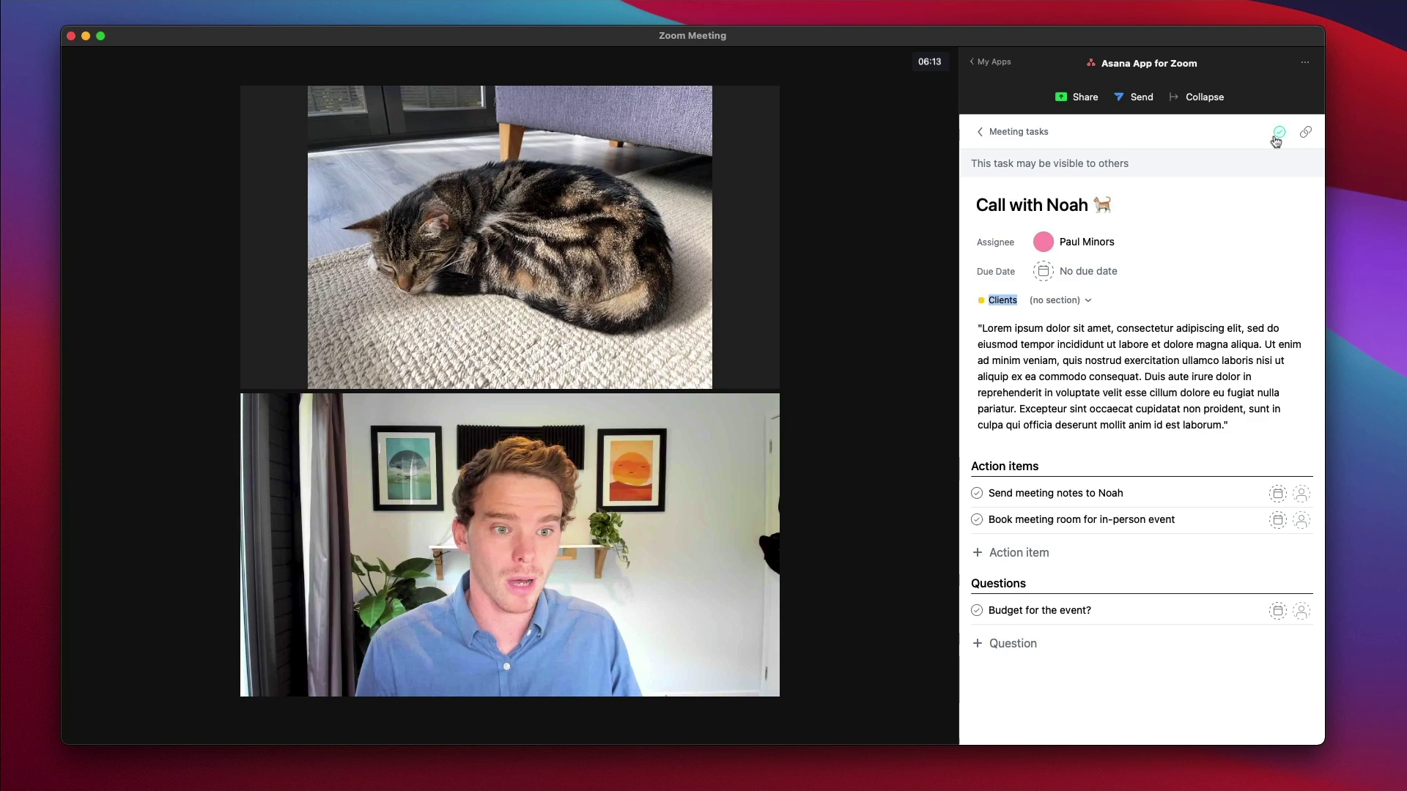
- Add the meeting task 'Set date for next meeting'
left_click(1015, 132)
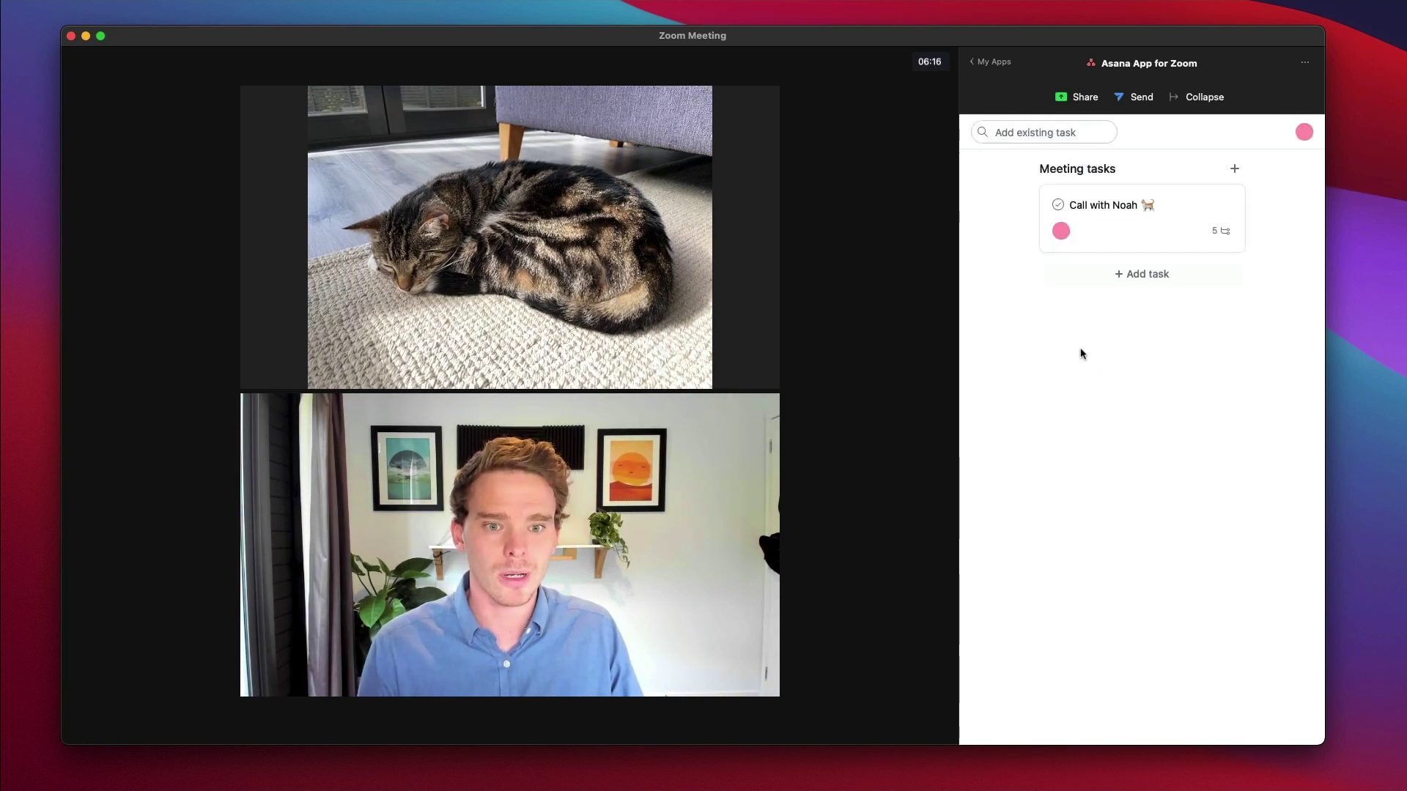
left_click(1156, 274)
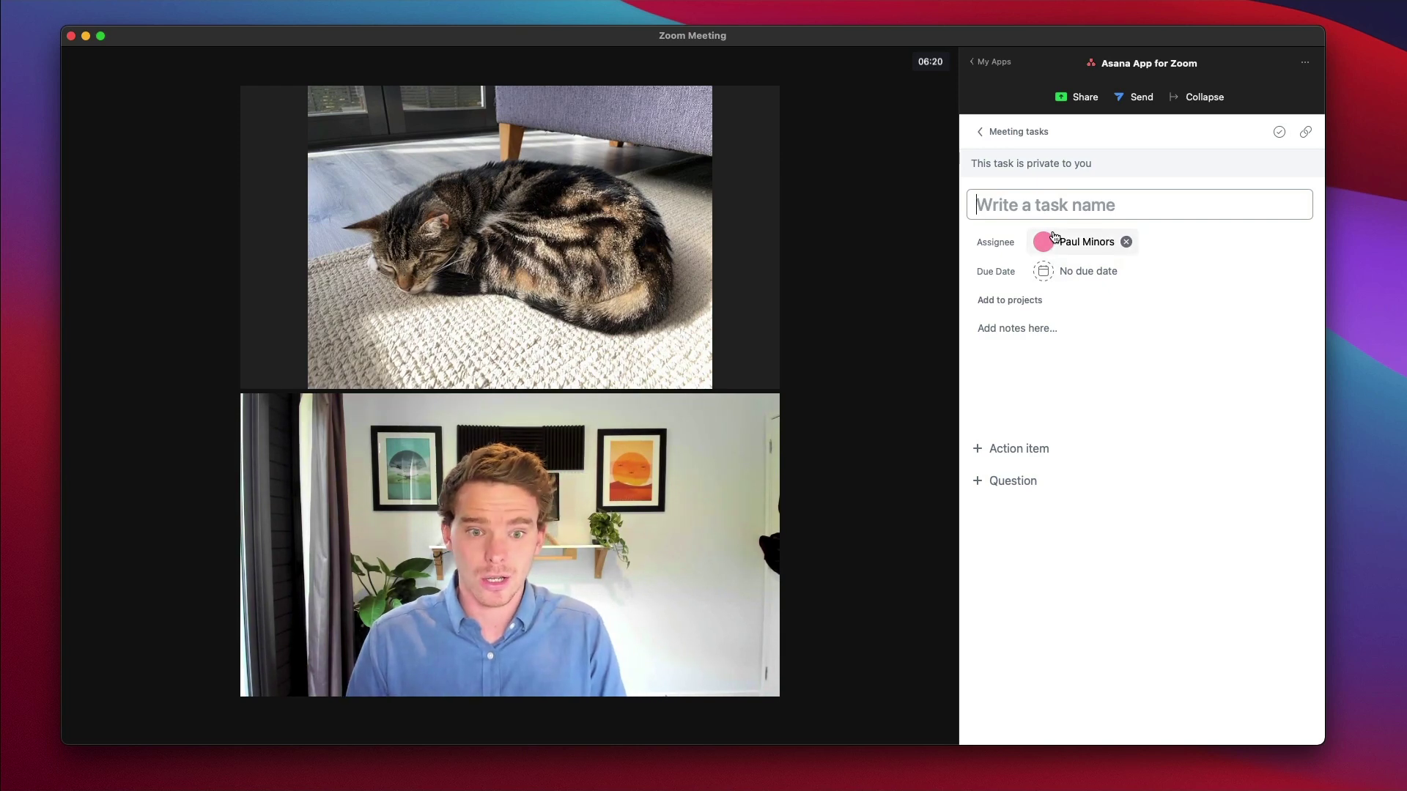
type("Set date for next")
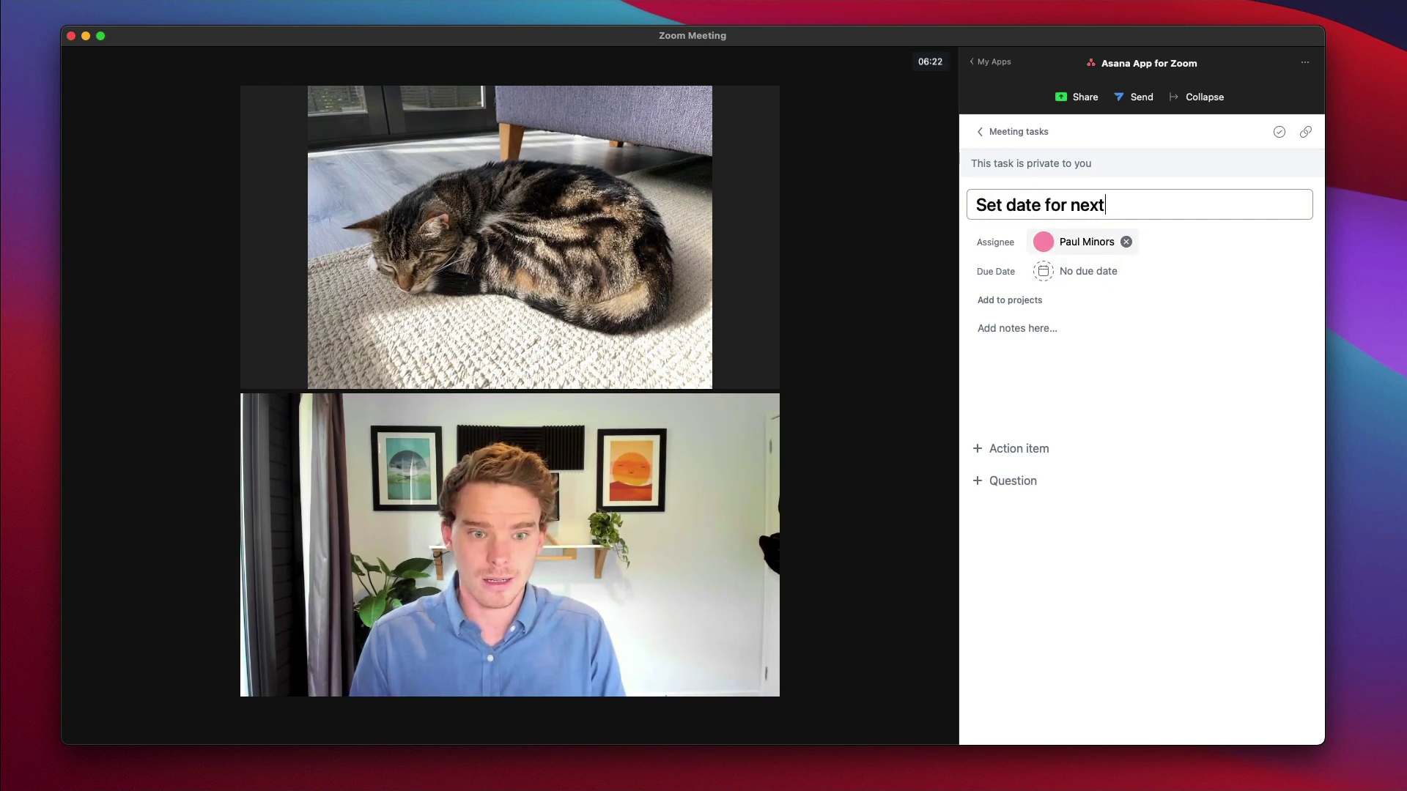
type(" meeting")
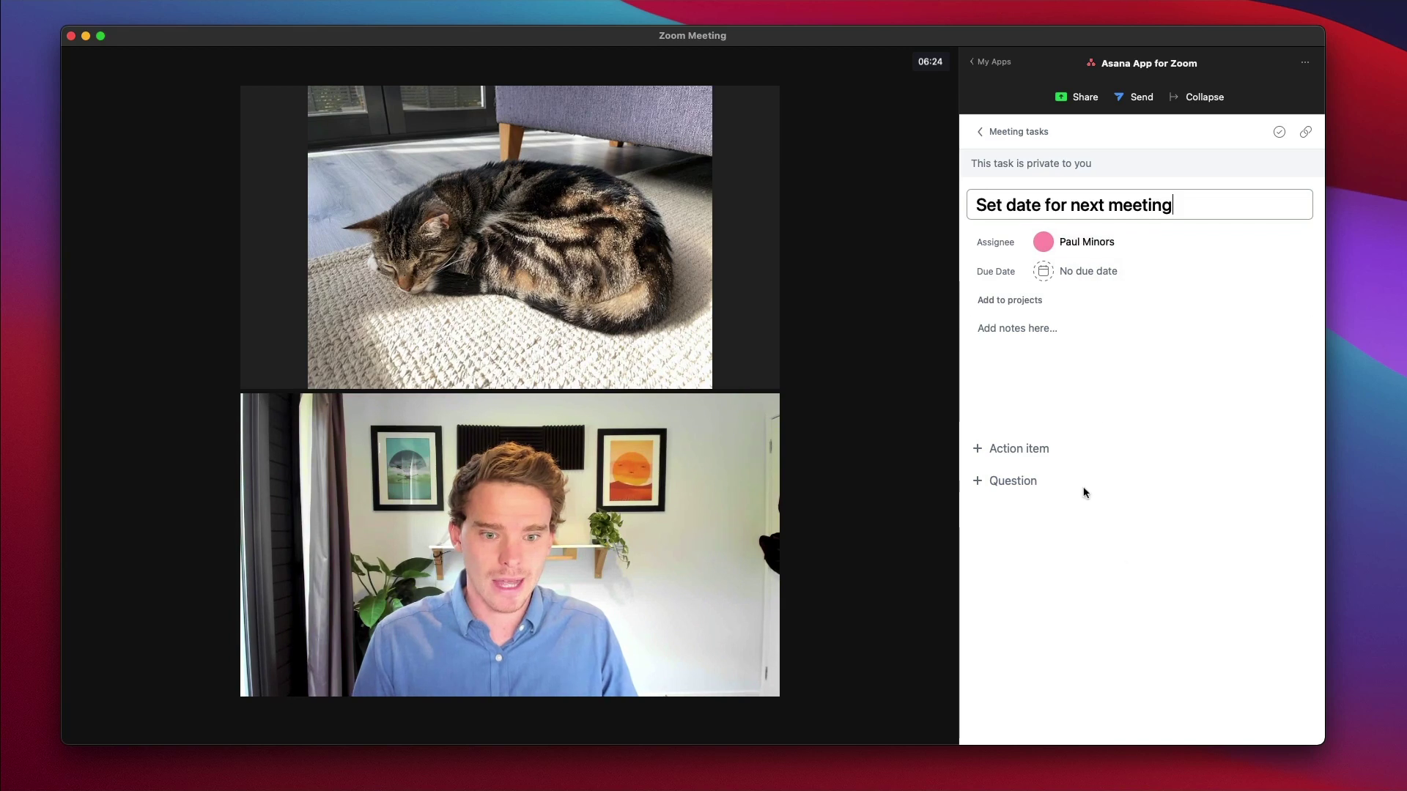
left_click(1019, 131)
- Add the meeting task 'This is another task' with a due date of August 24
left_click(1143, 353)
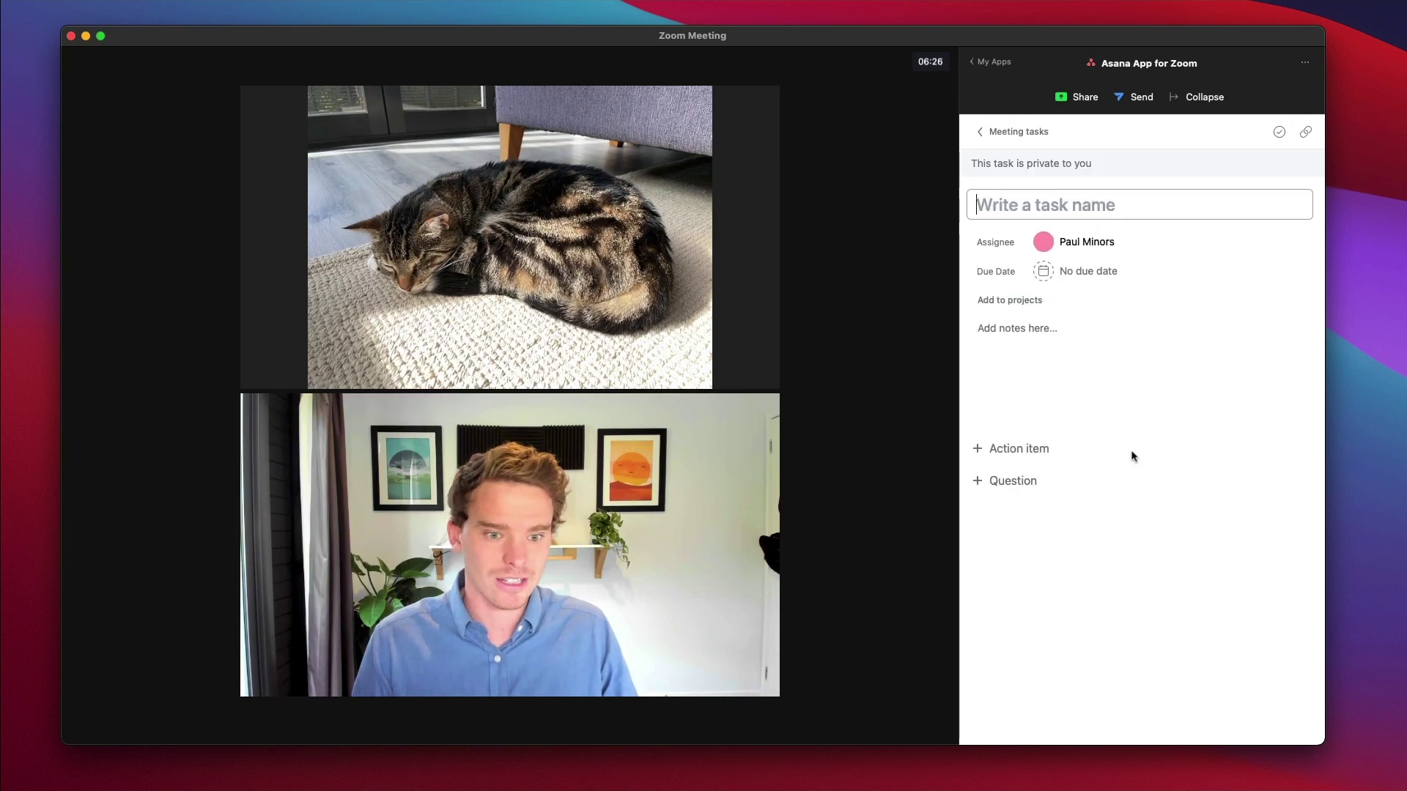
type("This is another task")
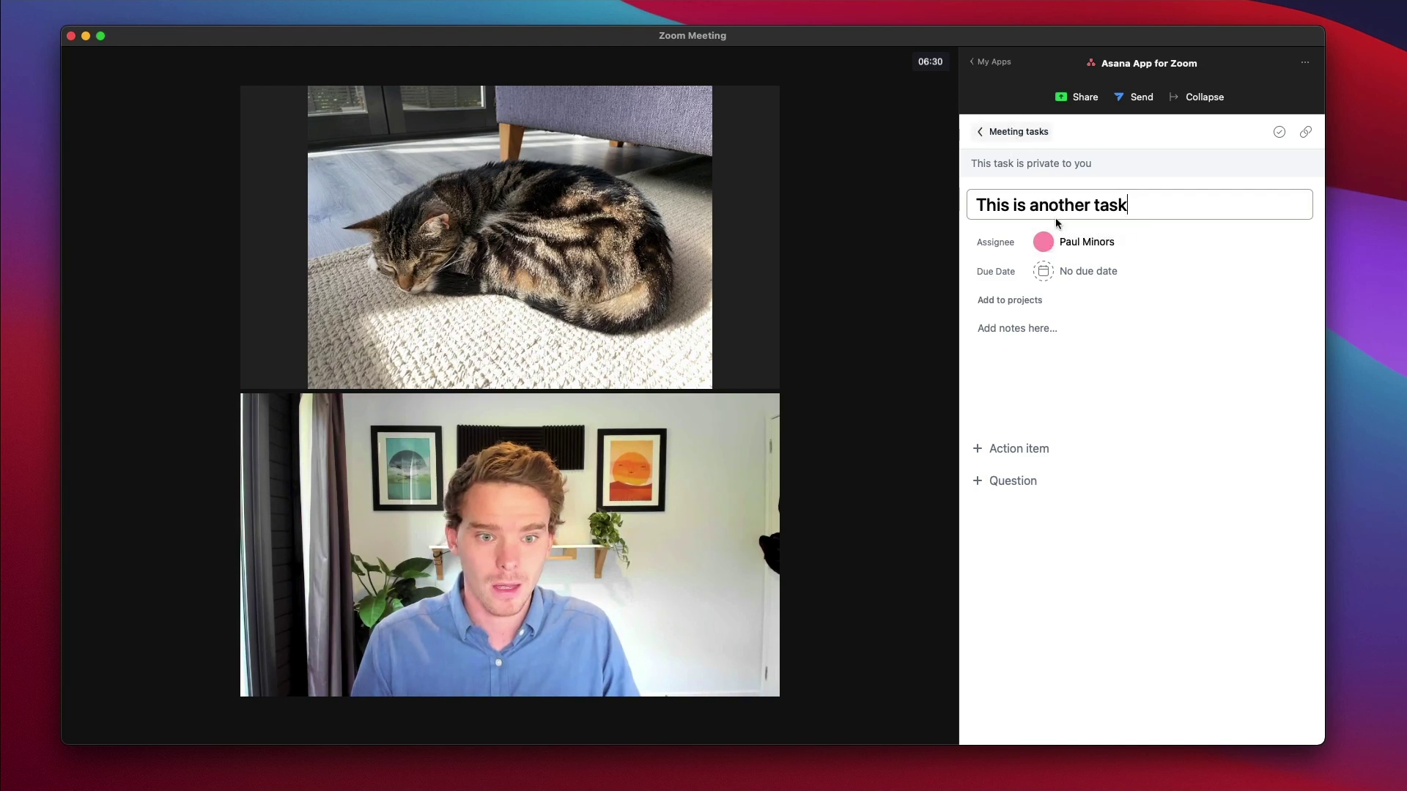
left_click(1060, 274)
left_click(1102, 442)
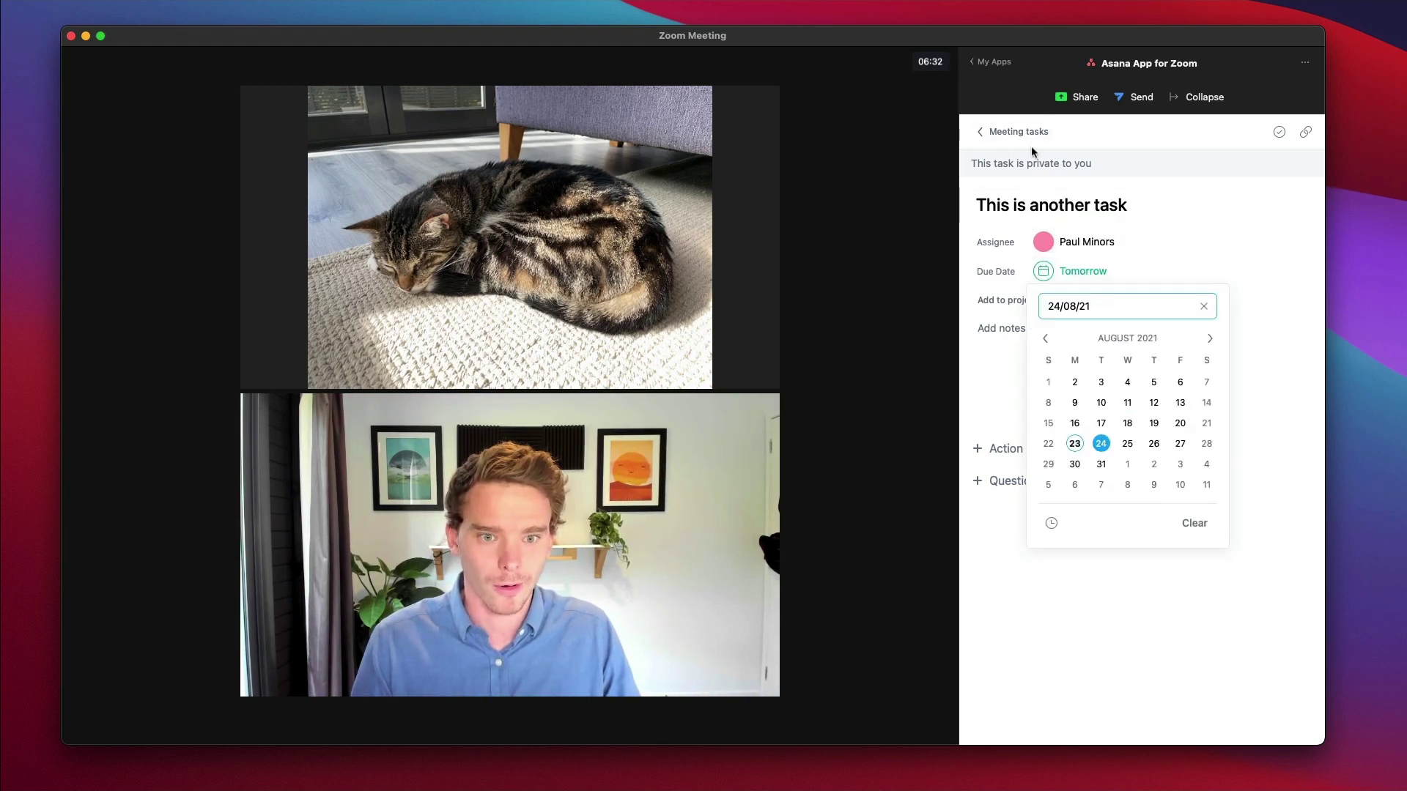
left_click(980, 132)
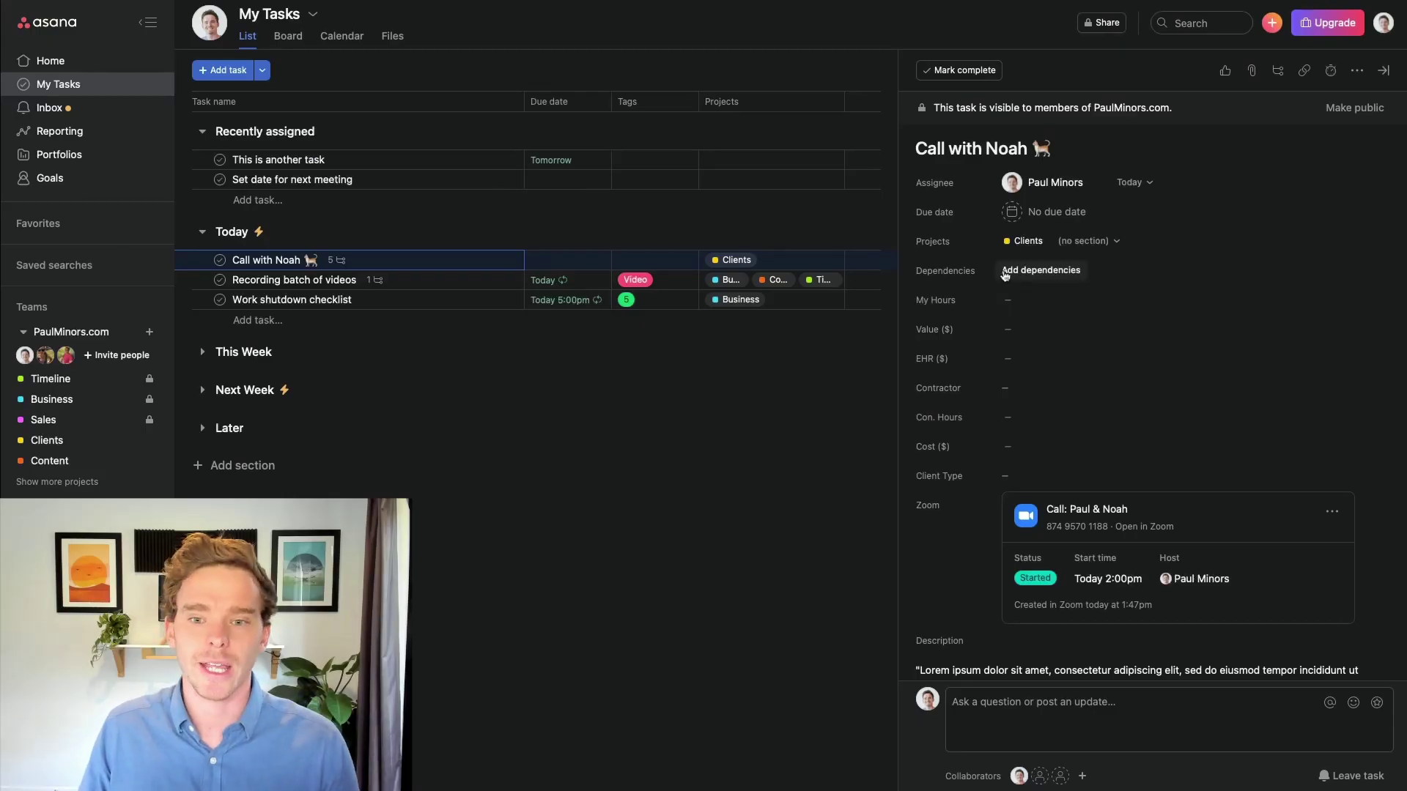
- Review the Call task's synced subtasks, then open 'This is another task' from My Tasks
scroll(1161, 343, "down", 5)
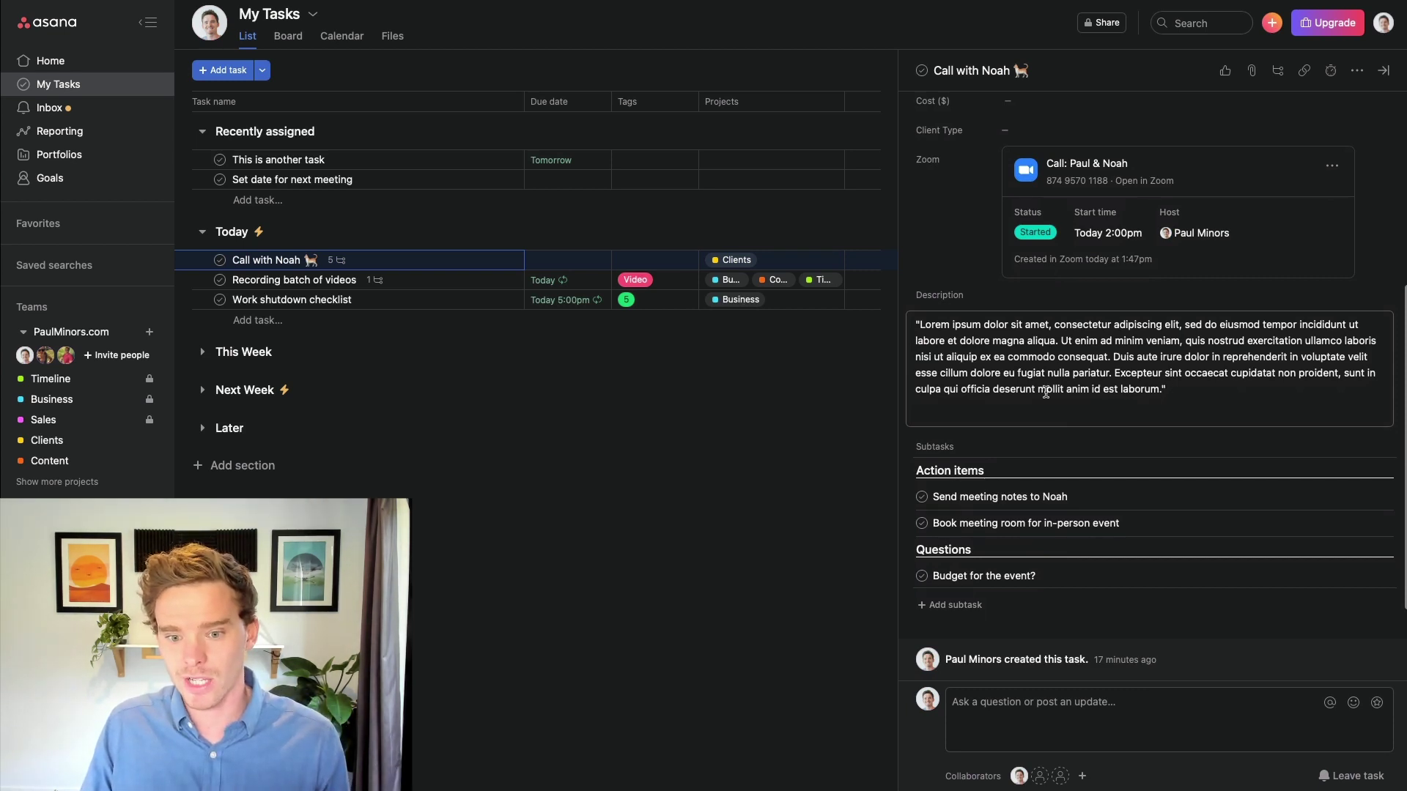
scroll(1046, 392, "down", 3)
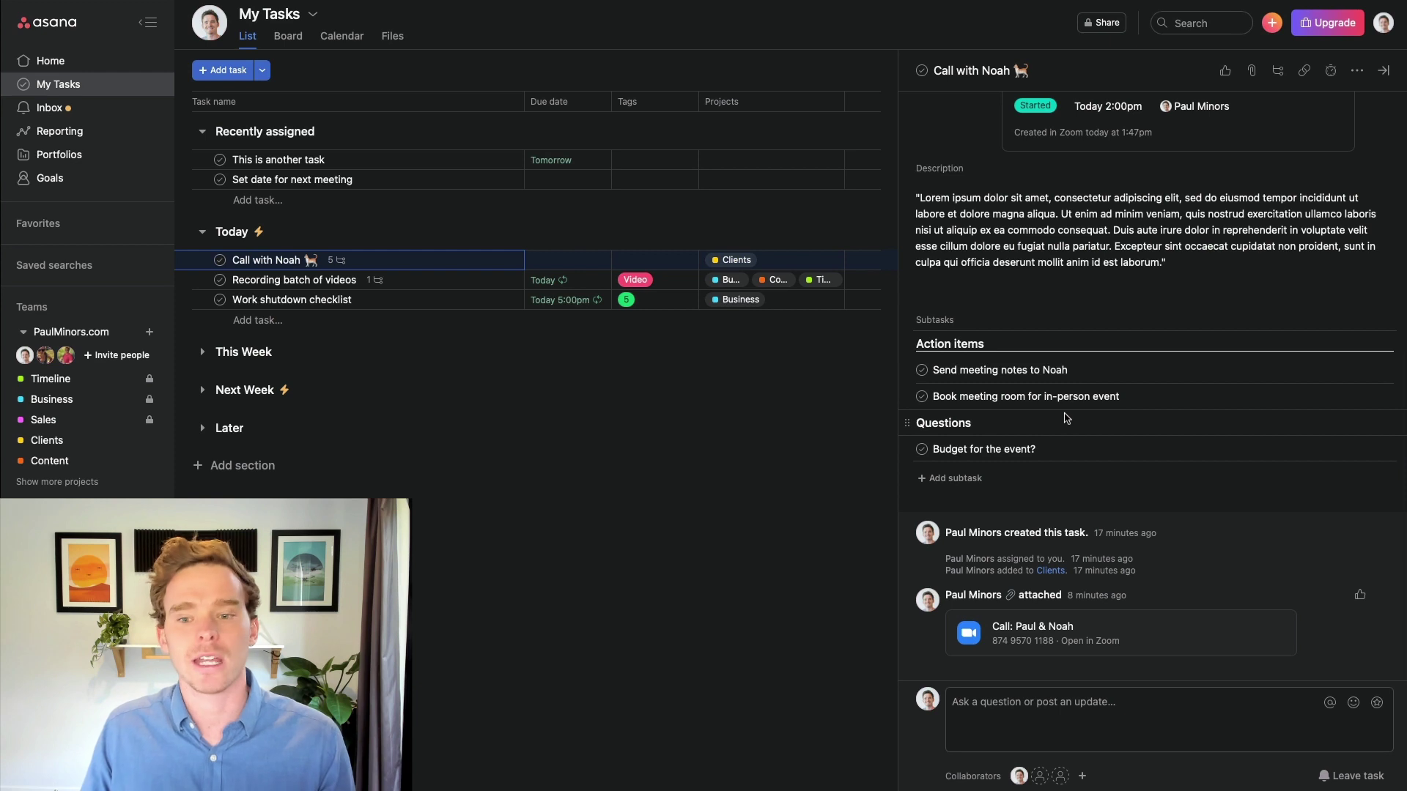
scroll(1086, 386, "up", 1)
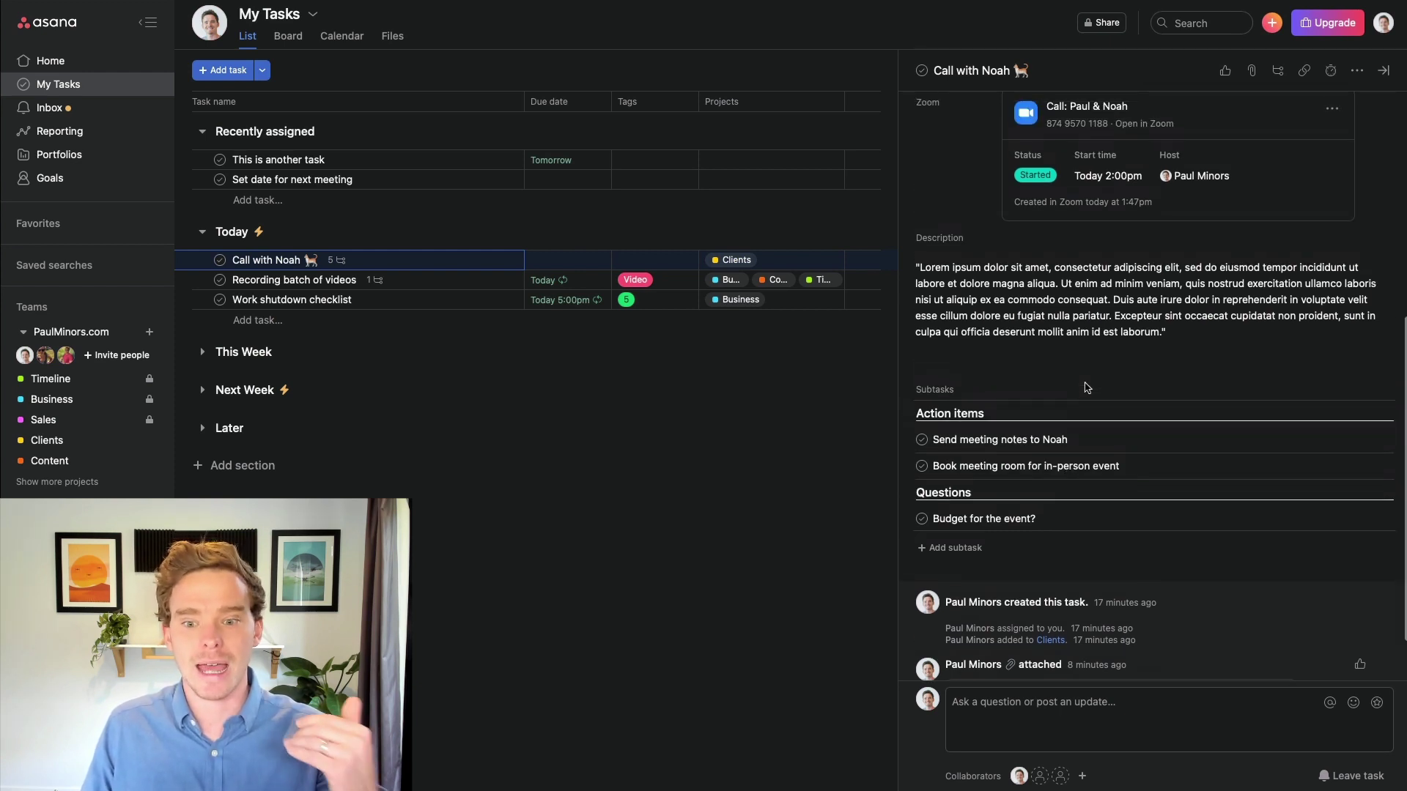
scroll(1084, 388, "up", 4)
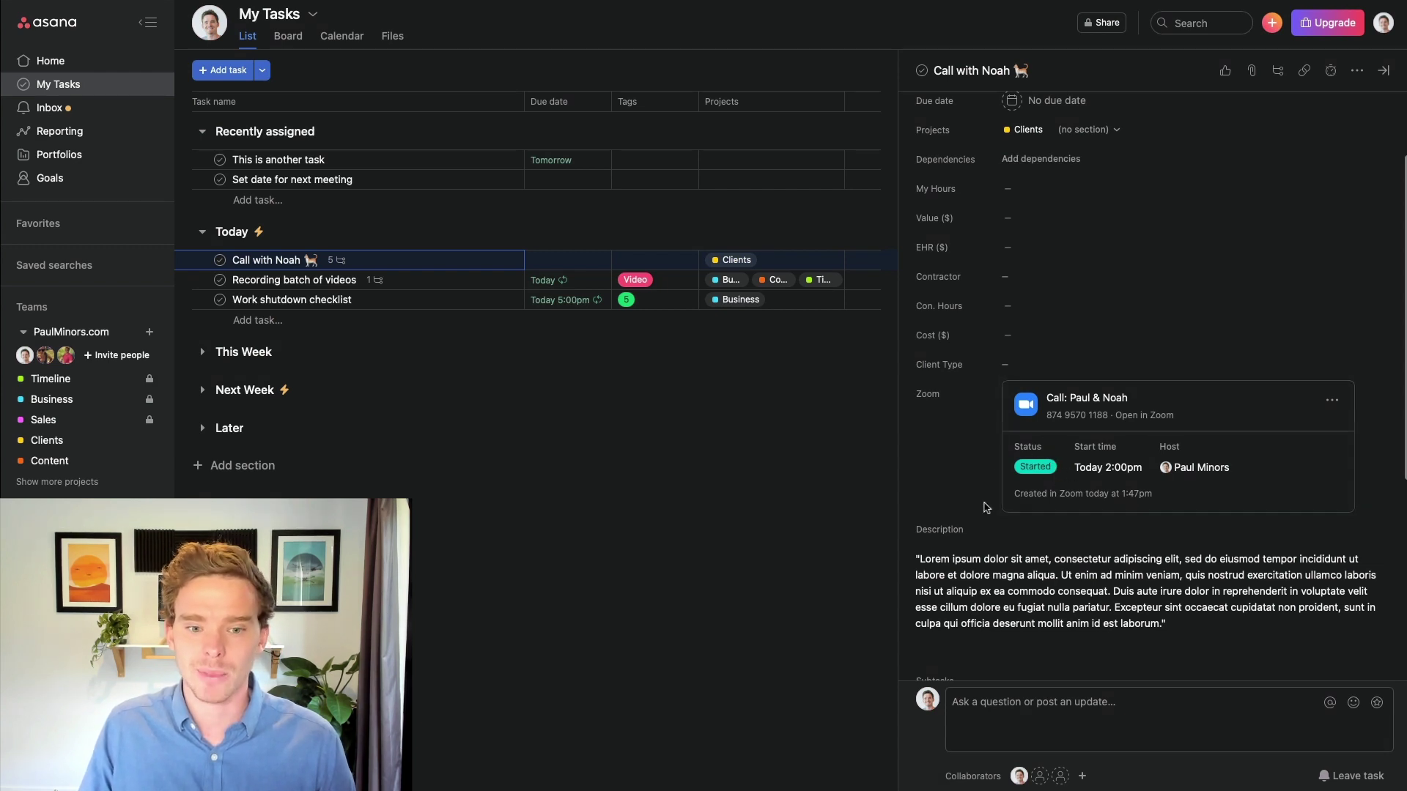
left_click(440, 159)
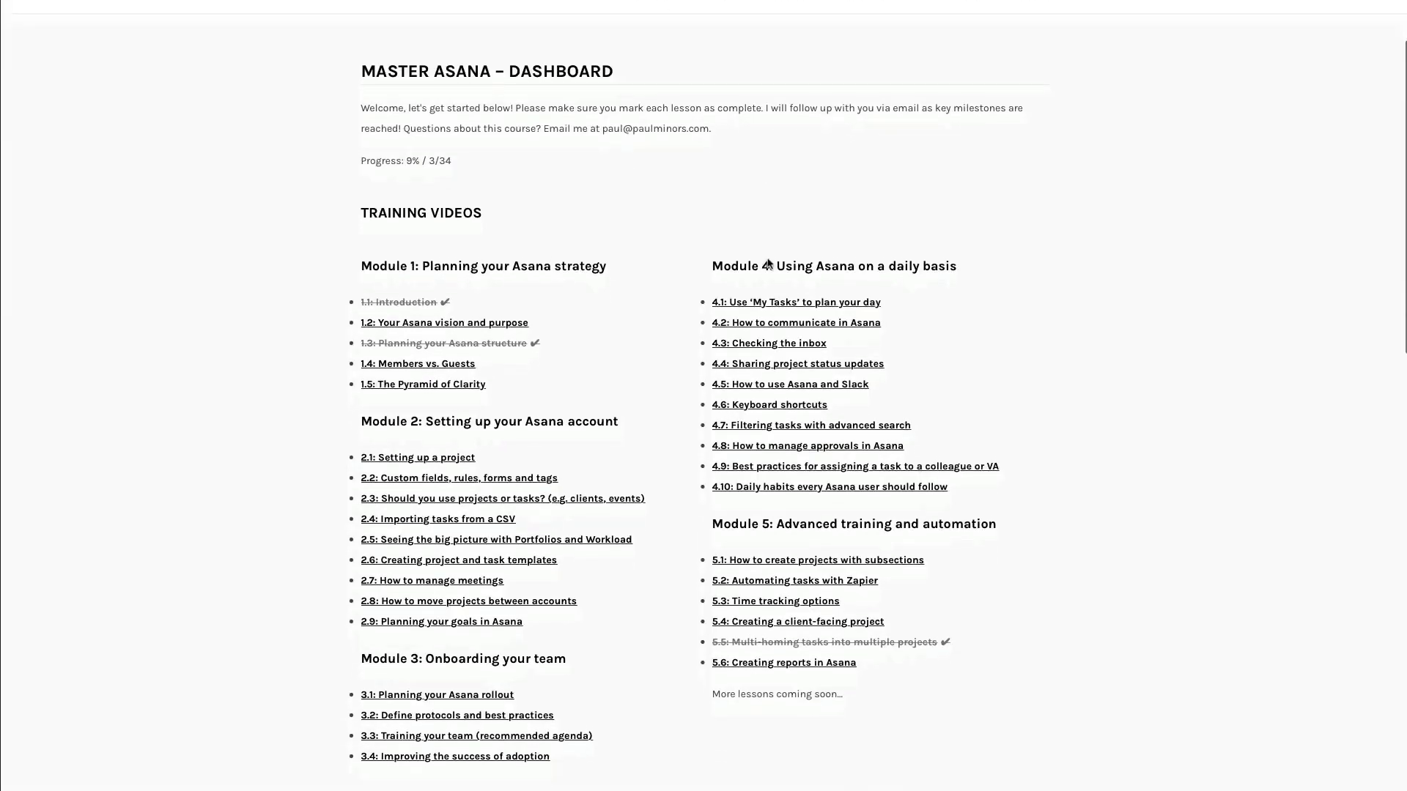
- Open the '2.1: Setting up a project' lesson from the course dashboard
left_click(468, 408)
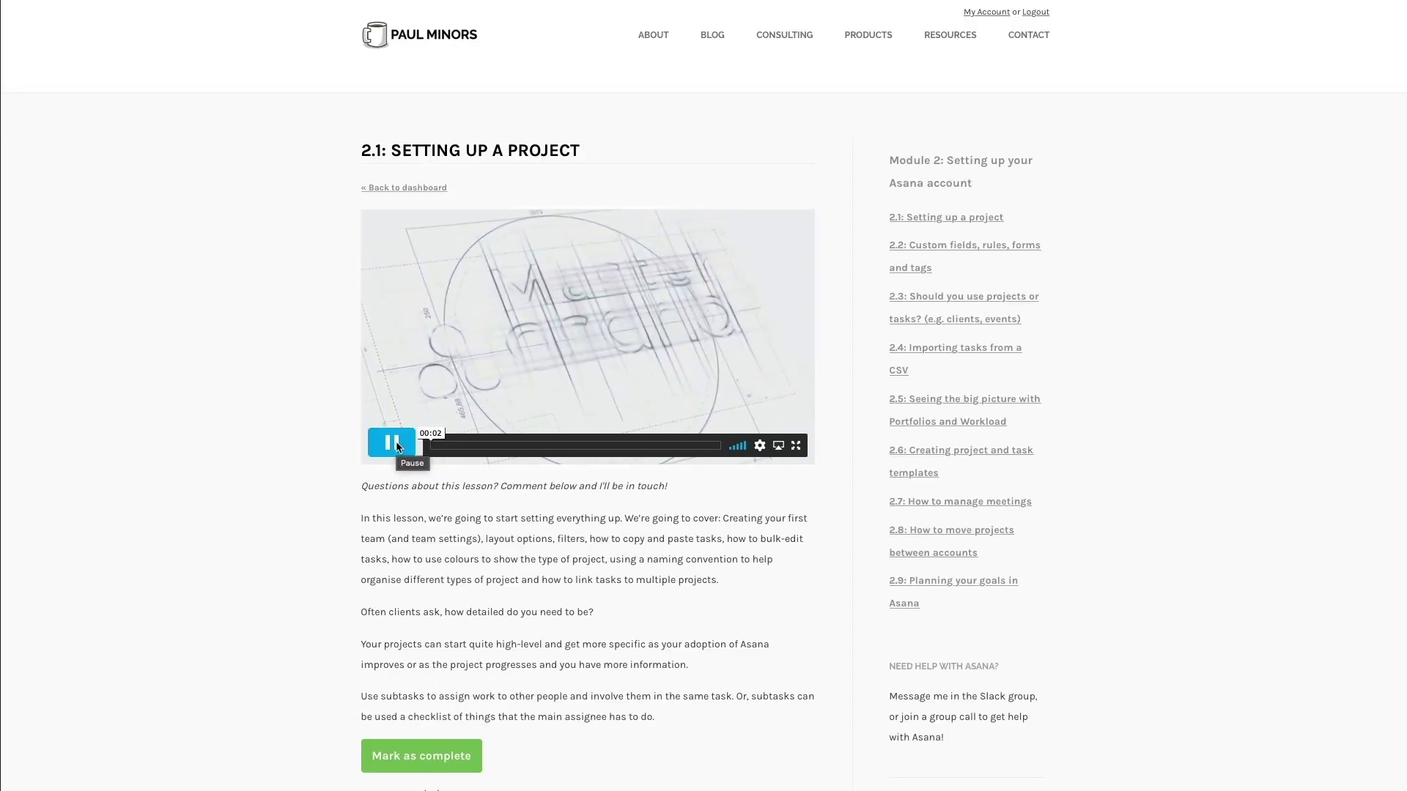